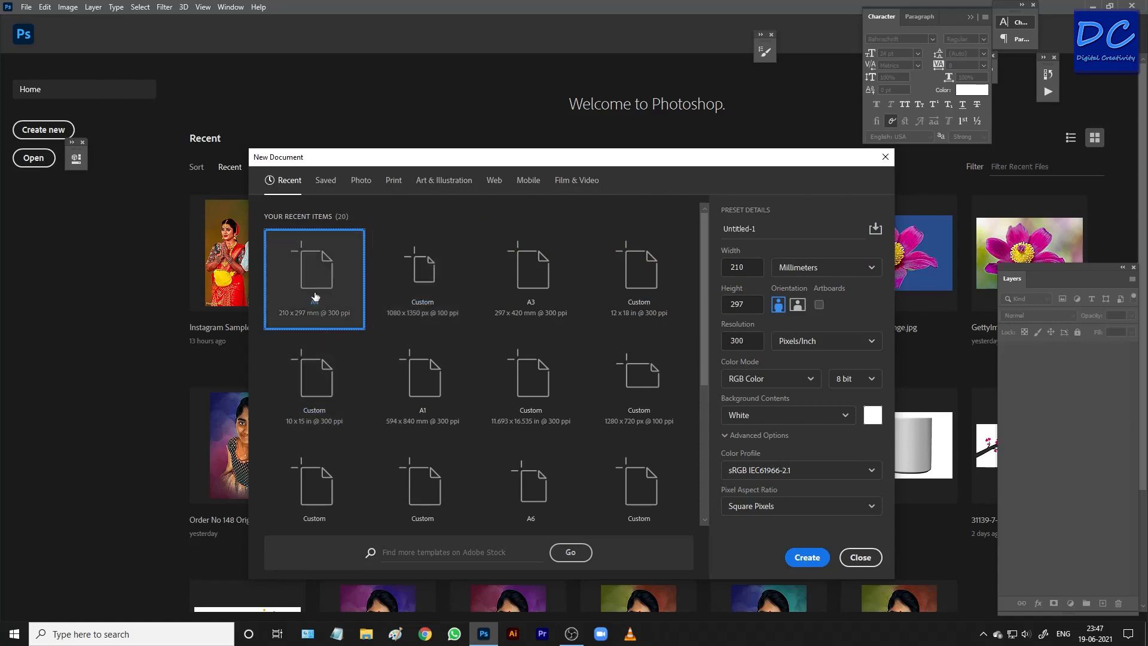
Create a 210 x 297 mm, 300 ppi RGB document with a white background and rotate the canvas 90° clockwise.
click(807, 557)
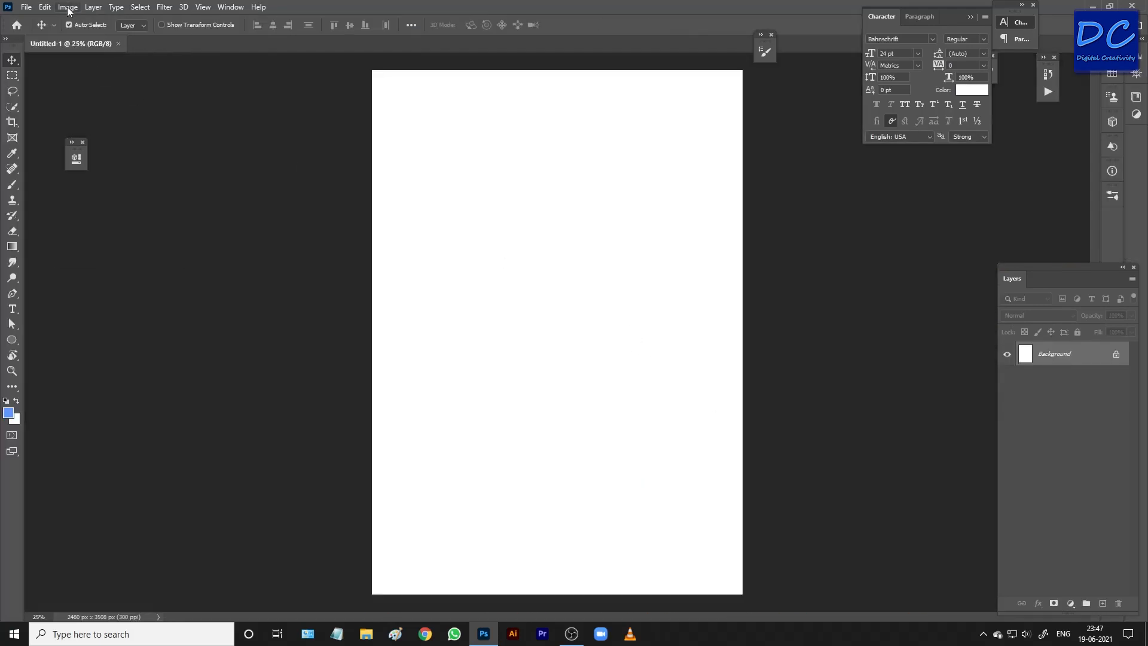
click(68, 11)
mouse_move(158, 120)
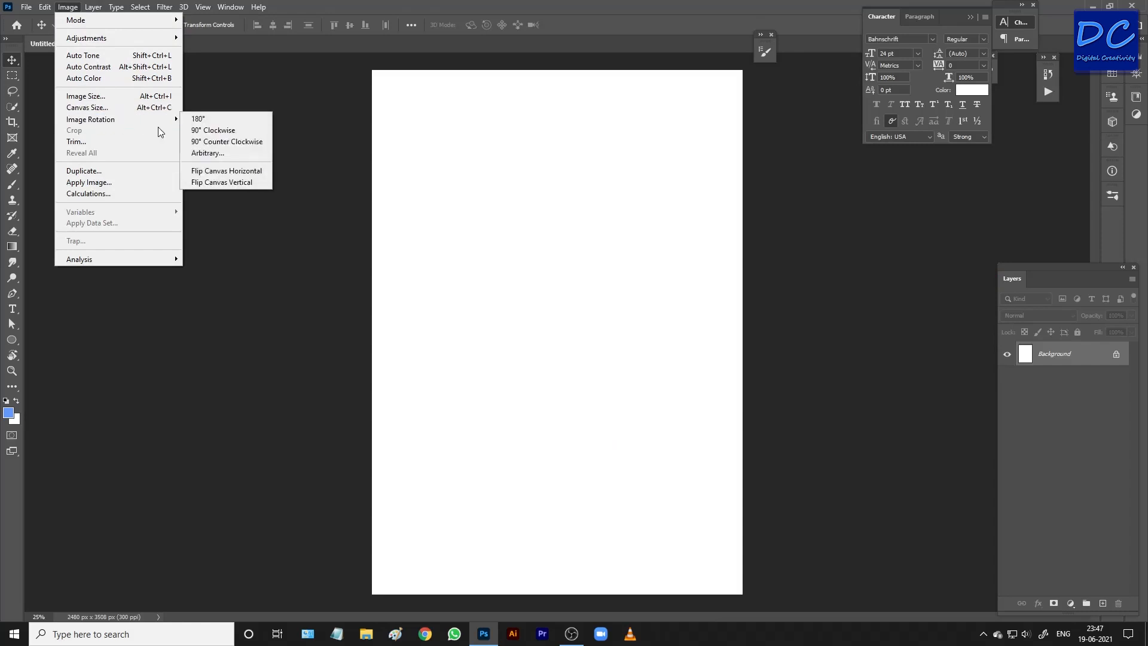
click(212, 130)
key(ctrl+0)
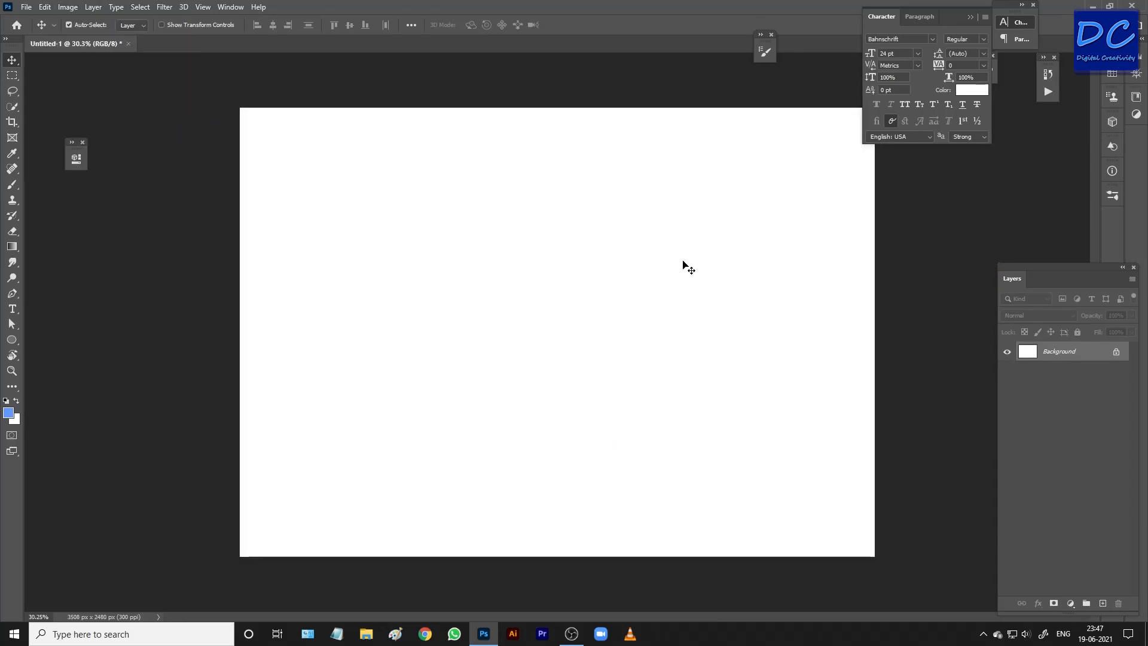
scroll(683, 262, down, 1)
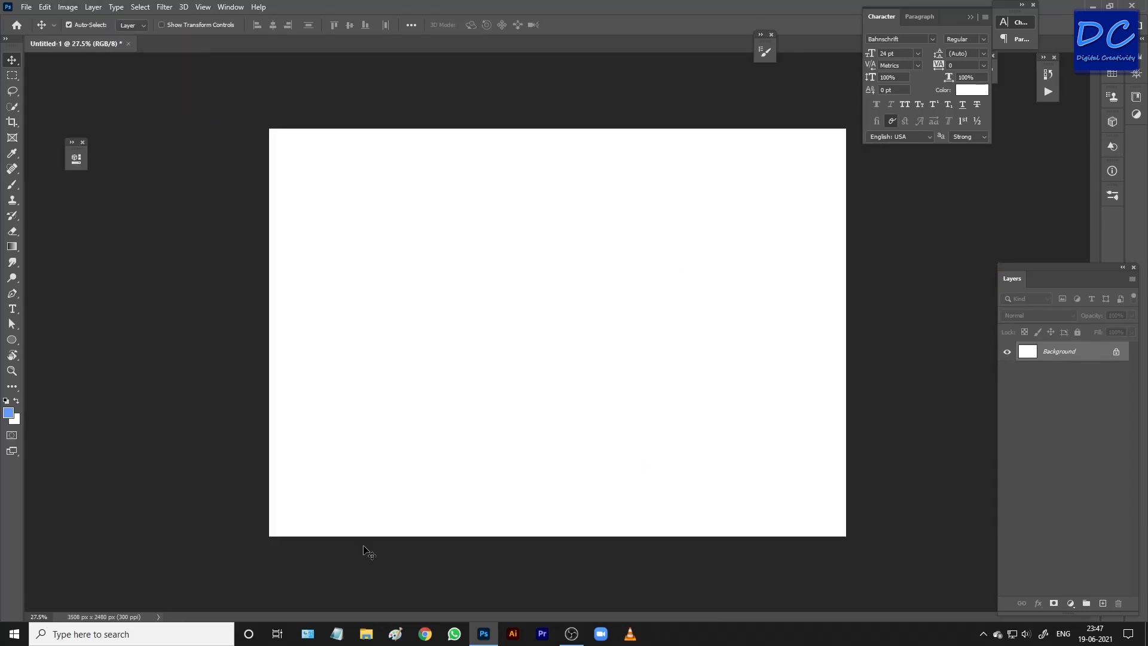
Open the tree, walking couple, road_PNG48 and medical mask images from the Downloads folder in Photoshop.
click(365, 634)
click(49, 153)
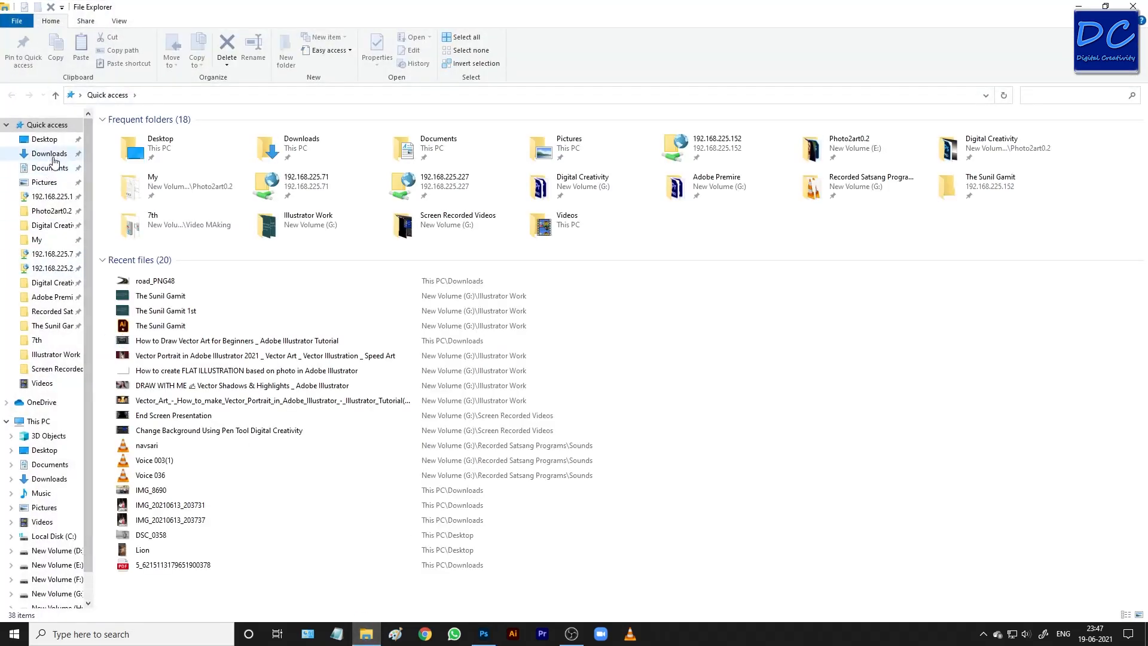
click(462, 186)
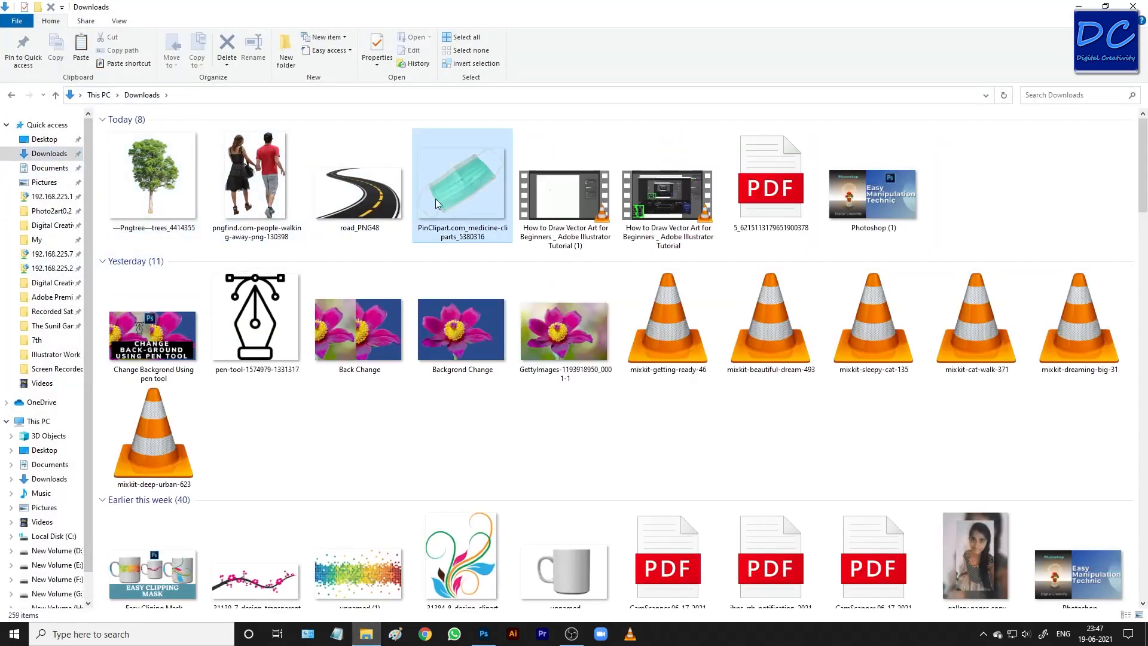
ctrl+click(278, 192)
ctrl+click(173, 183)
right_click(247, 169)
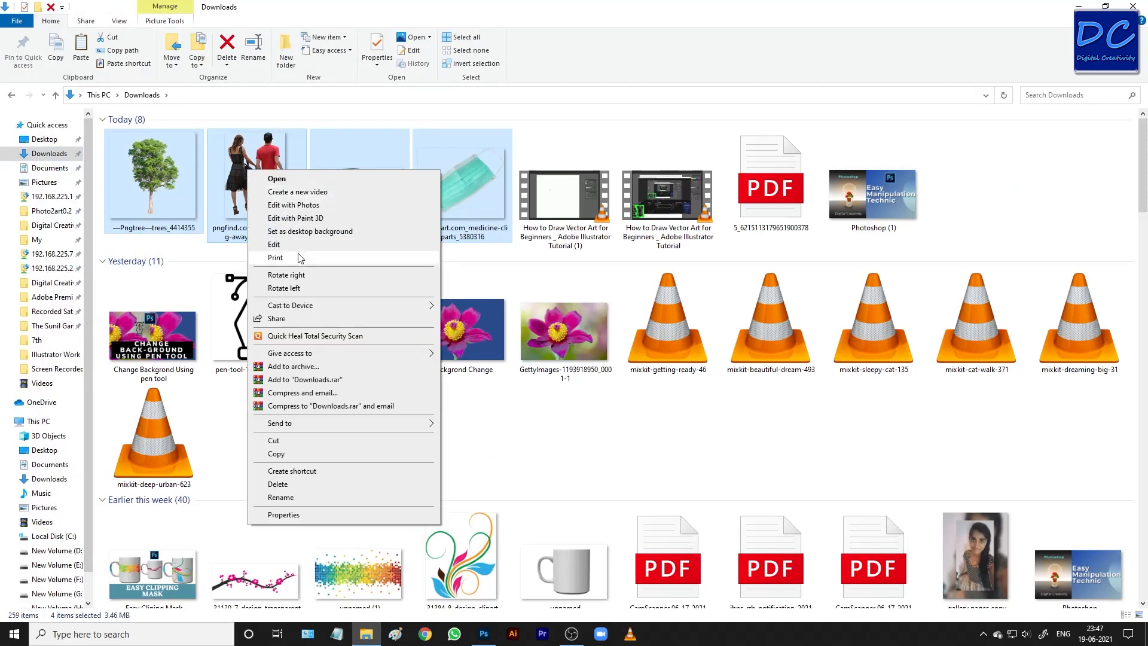
click(143, 180)
drag(144, 179, 477, 44)
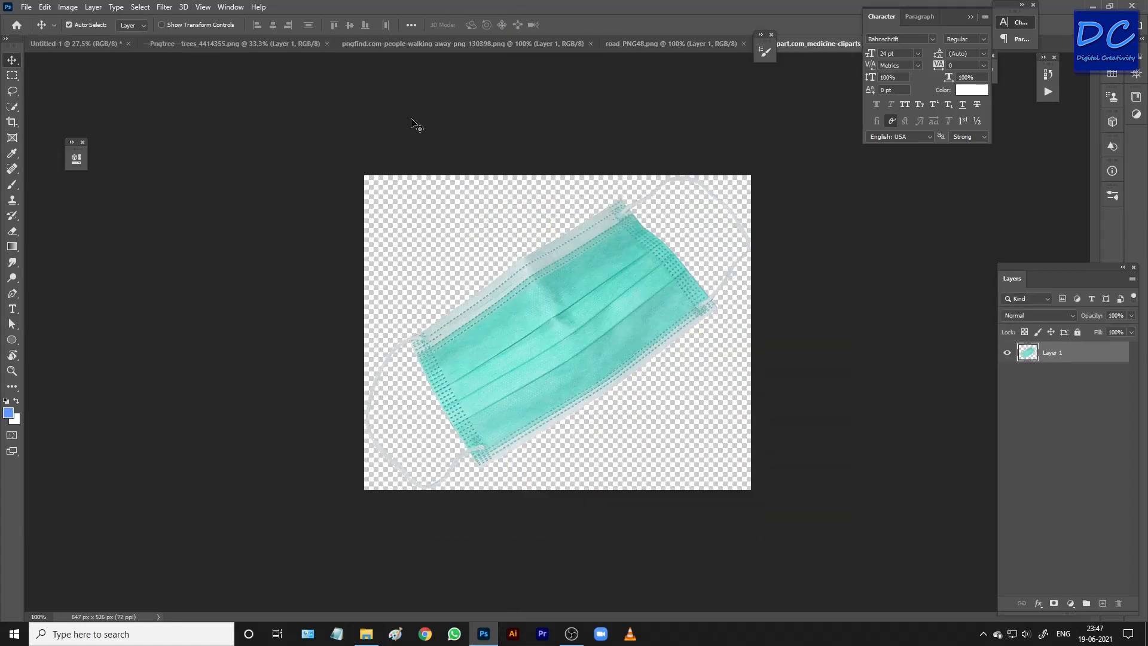
Copy the medical mask into the blank Untitled-1 document and close the mask's source file.
drag(590, 299, 547, 345)
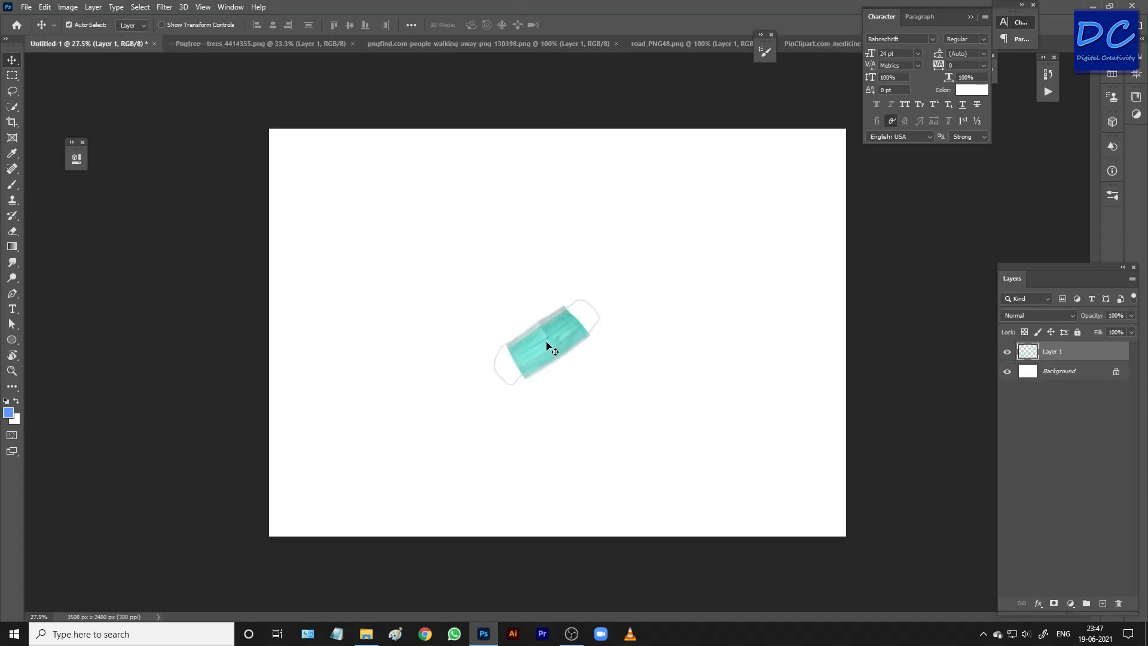
click(816, 42)
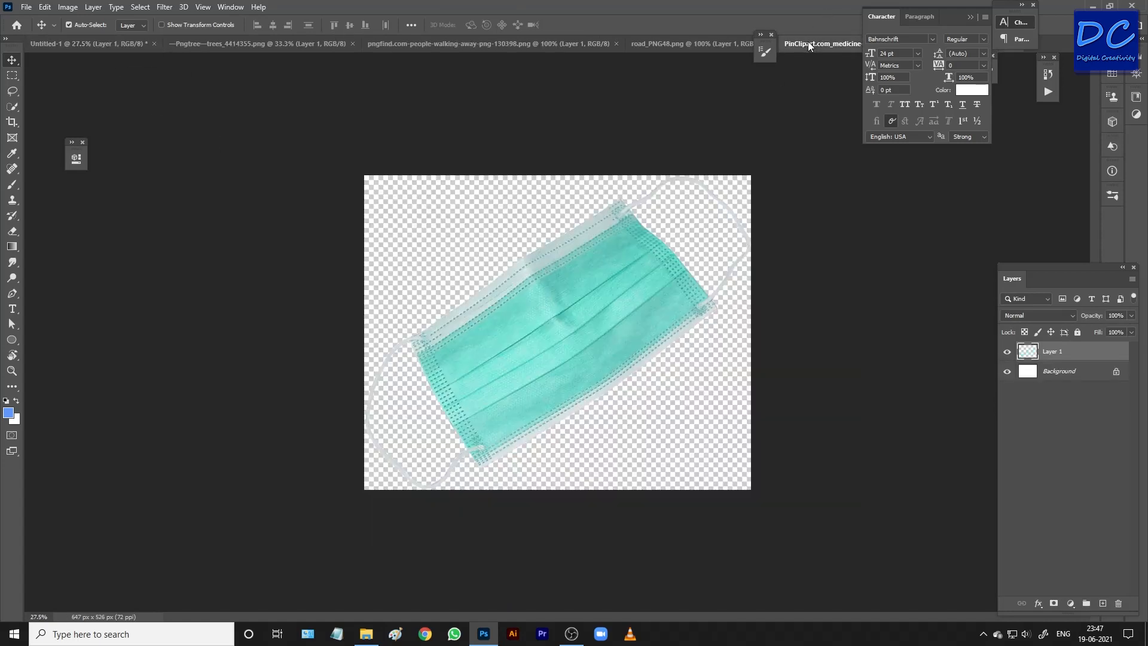
drag(814, 41, 534, 24)
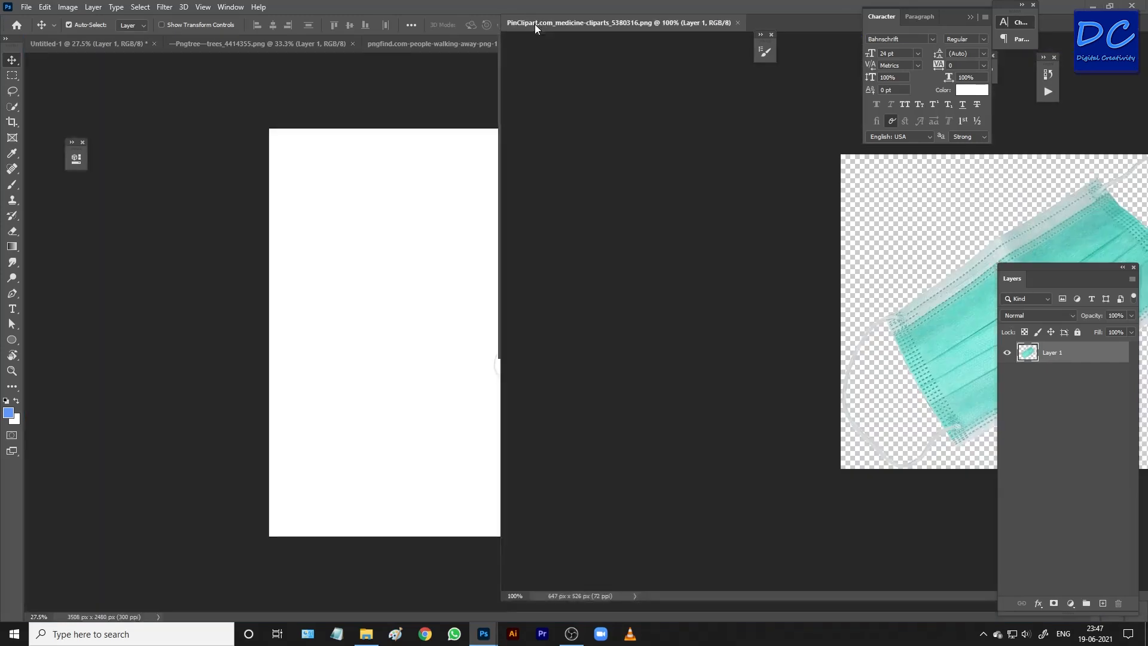
drag(804, 26, 633, 35)
click(709, 33)
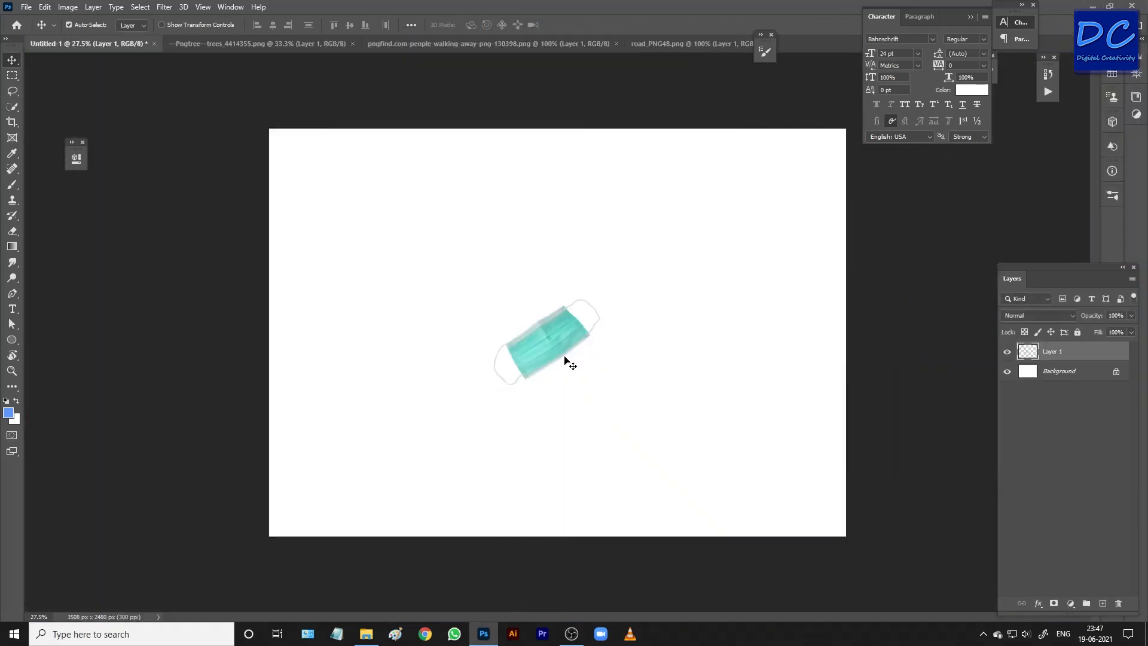
Scale the mask layer up proportionally to about 421% around its centre and flip it horizontally.
key(ctrl)
key(ctrl+t)
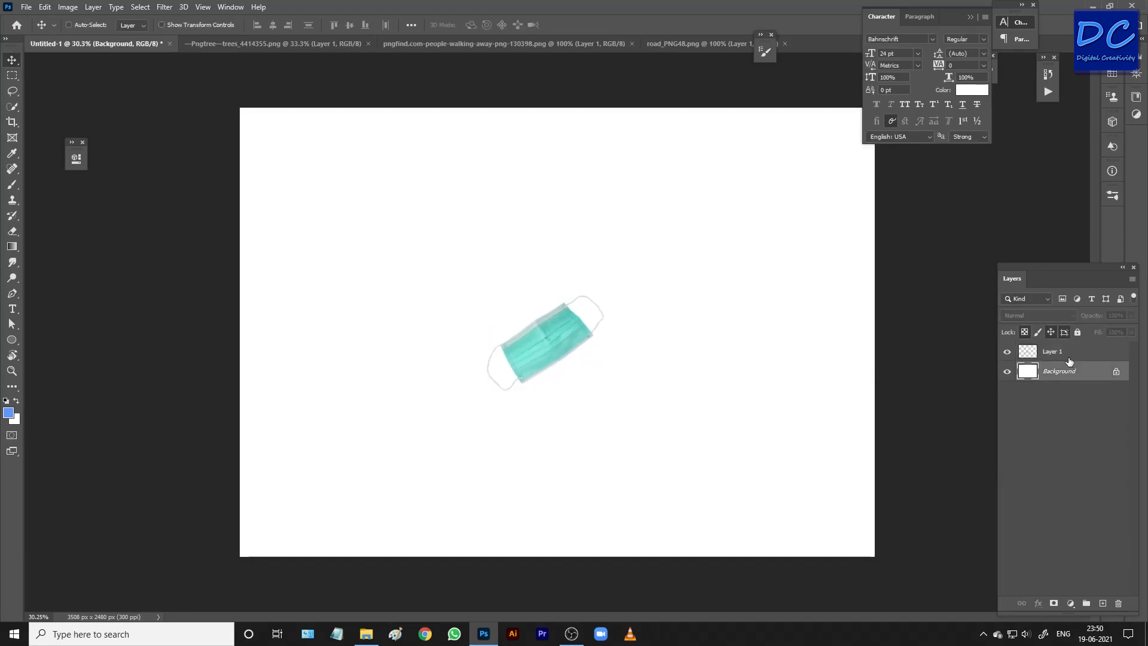
key(ctrl+t)
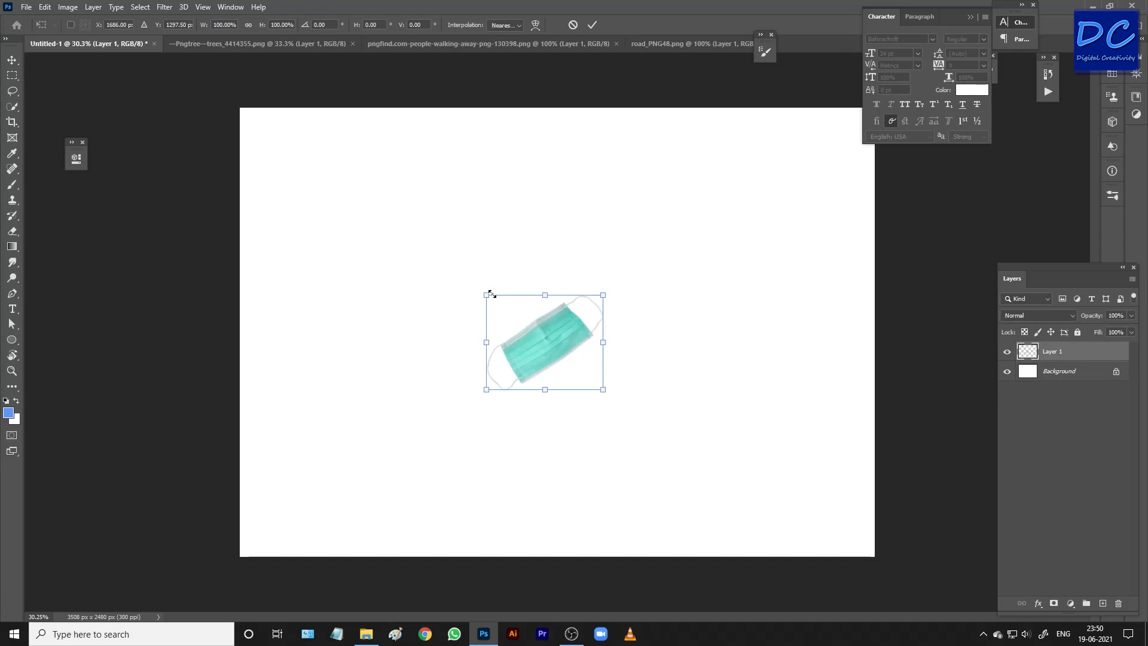
drag(484, 294, 284, 155)
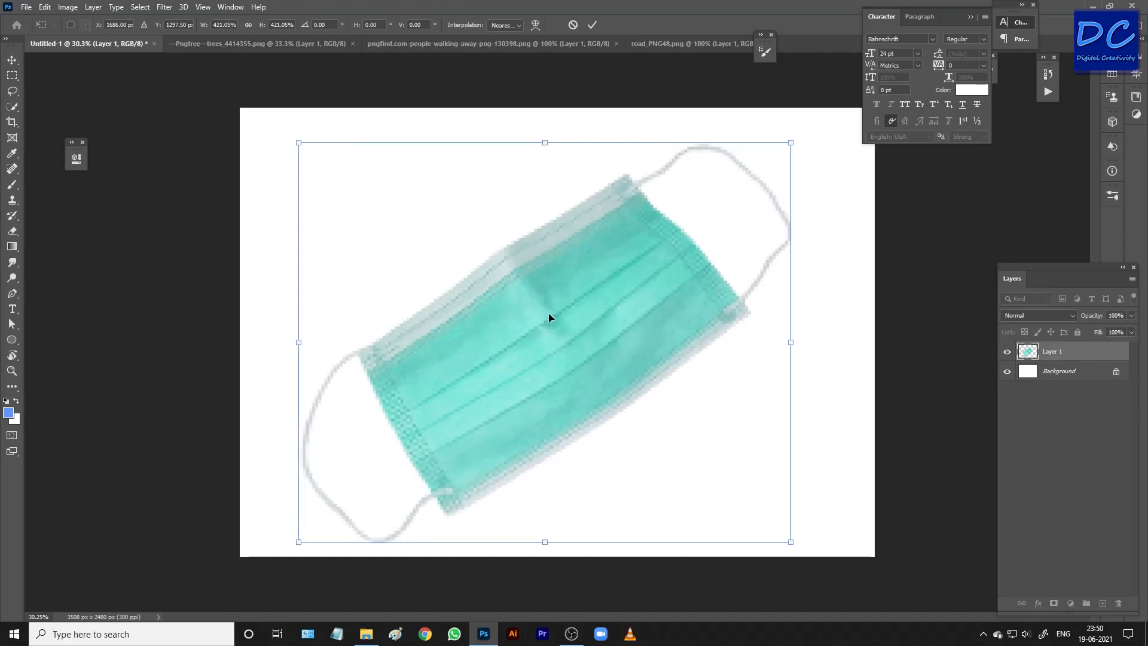
drag(545, 320, 544, 301)
right_click(547, 294)
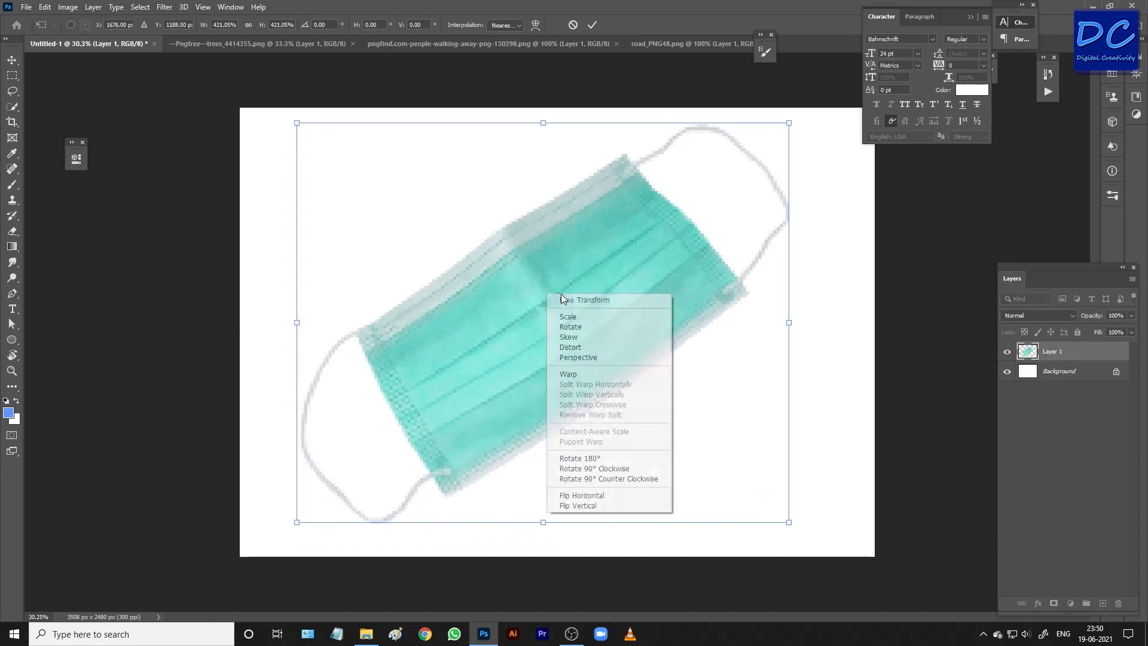
click(603, 495)
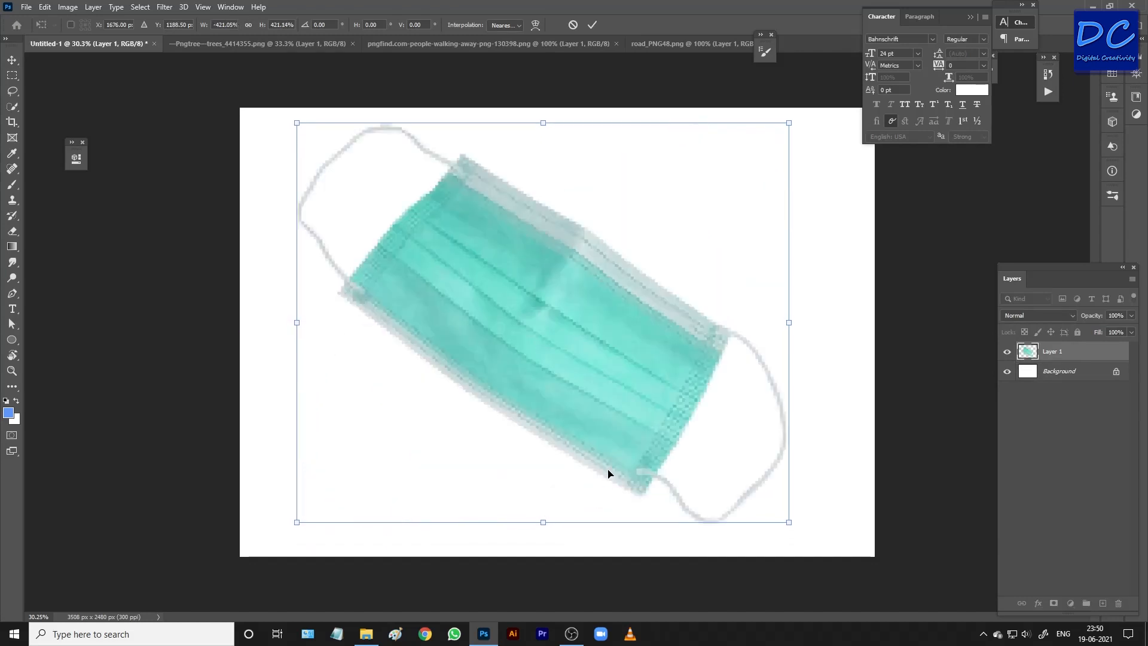
Distort the mask's corners into a flatter perspective with a slight counter-clockwise rotation, and apply the transform.
drag(789, 123, 753, 226)
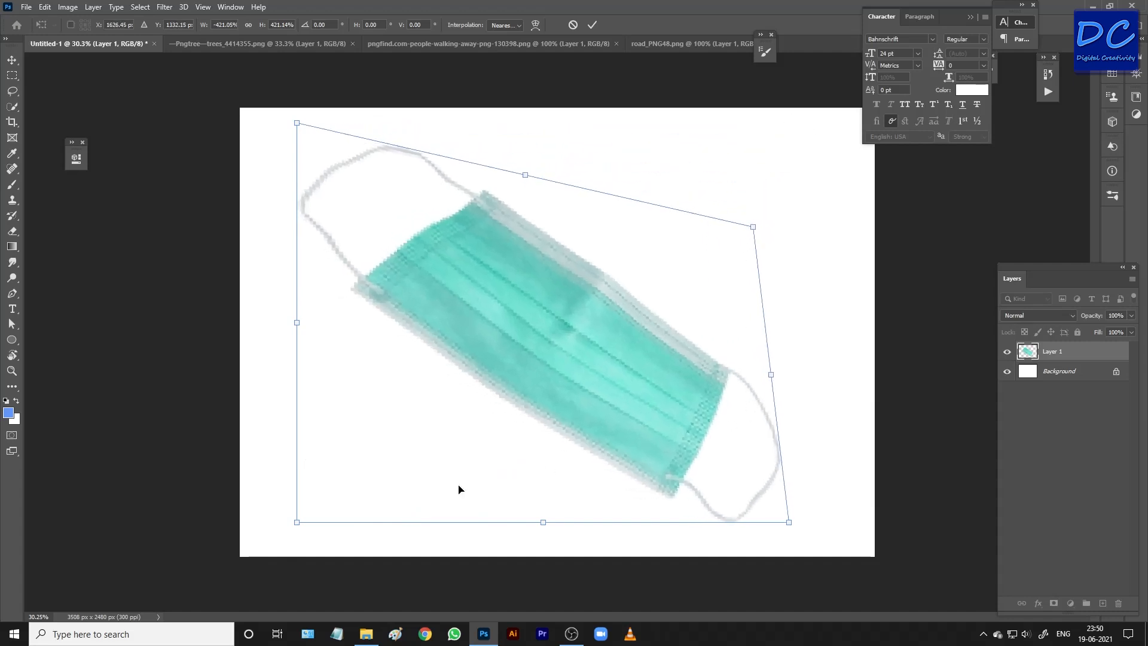
drag(298, 523, 139, 589)
drag(752, 227, 679, 250)
drag(654, 331, 684, 349)
drag(775, 259, 729, 192)
drag(640, 333, 642, 315)
key(Return)
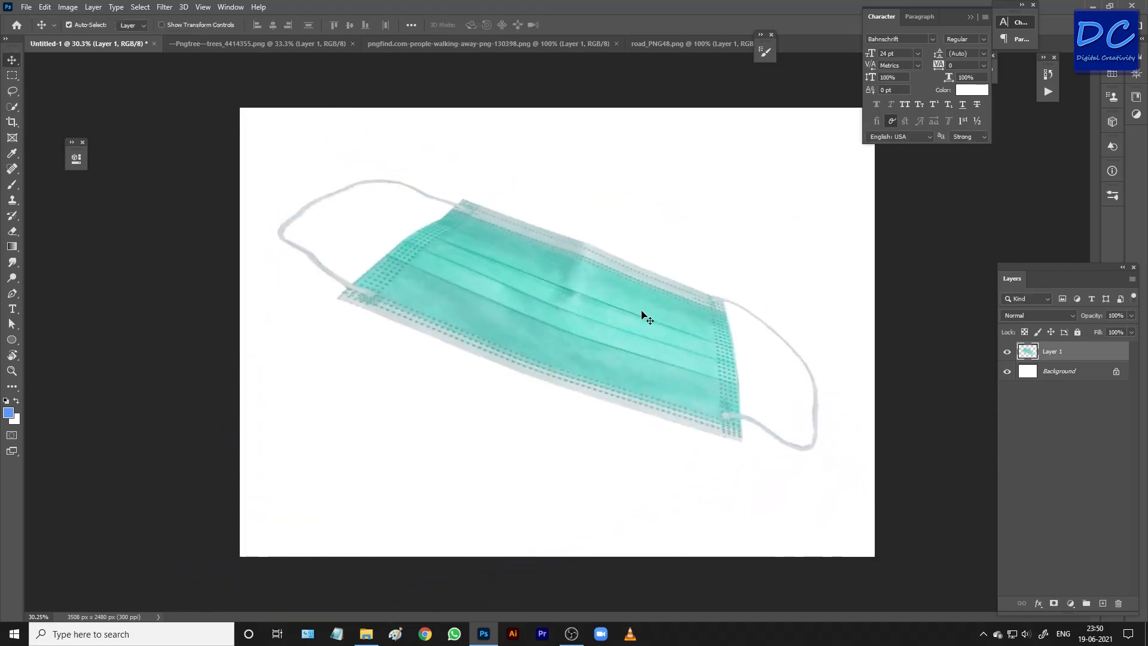
Add a new layer between the mask and the background, and activate the Paint Bucket tool.
click(1067, 386)
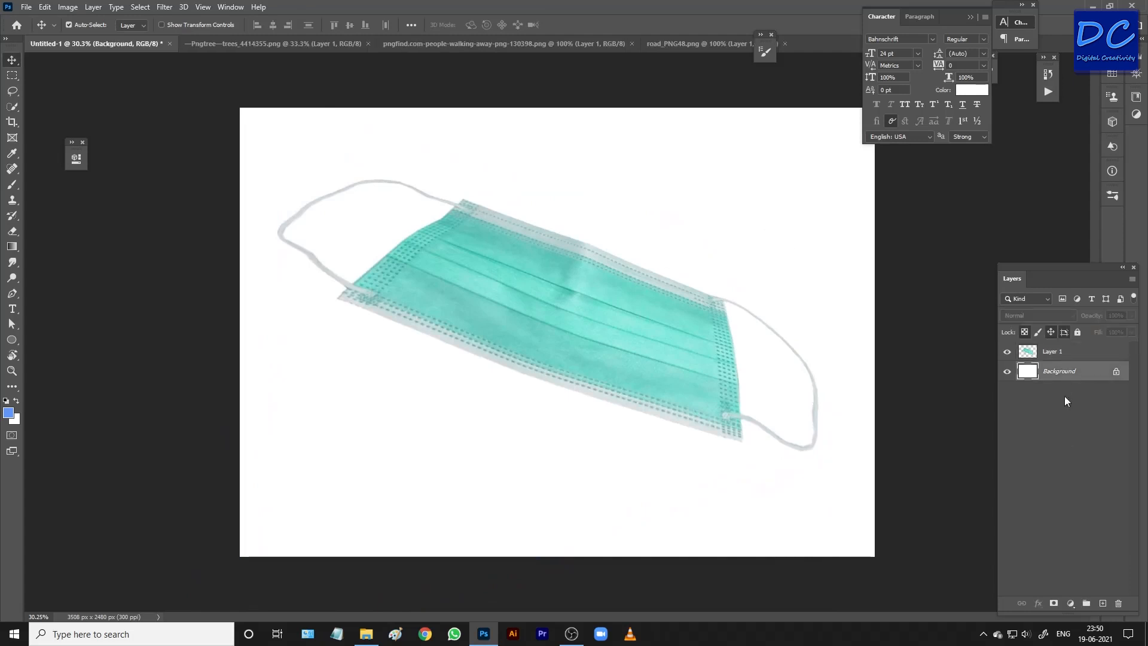
click(1103, 603)
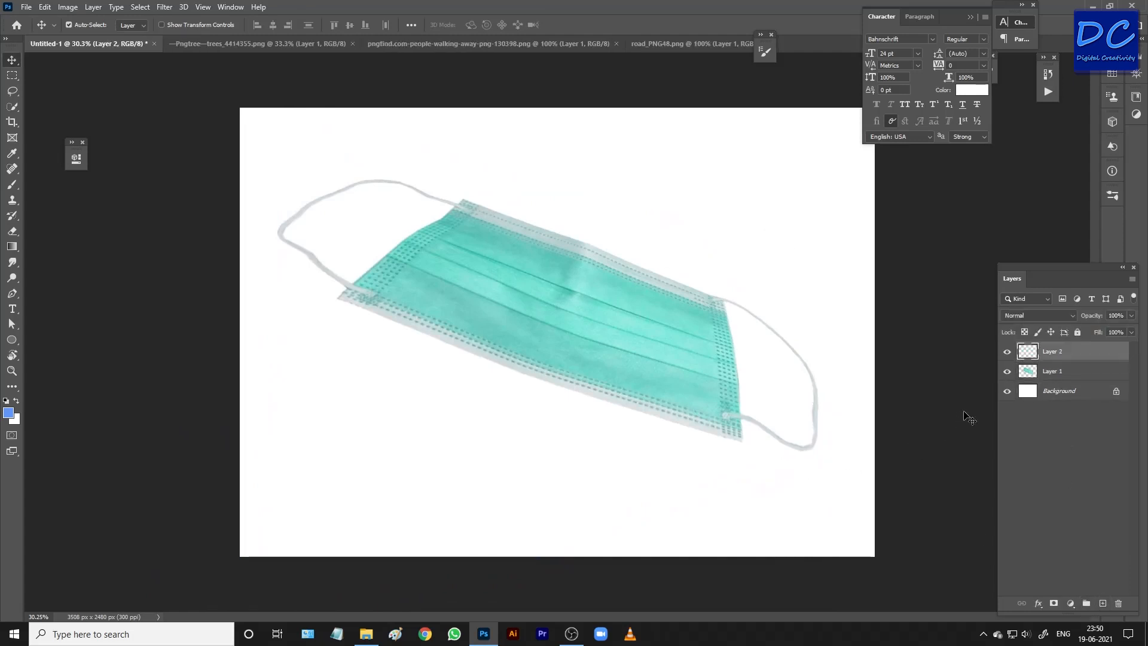
drag(1067, 356, 1066, 380)
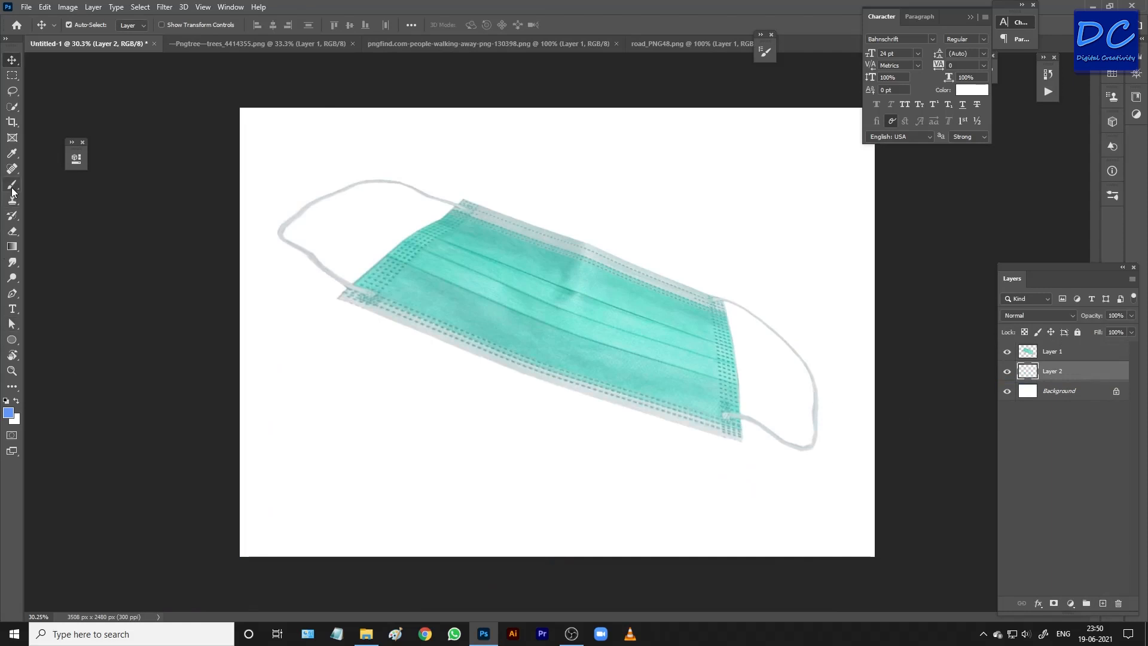
click(12, 246)
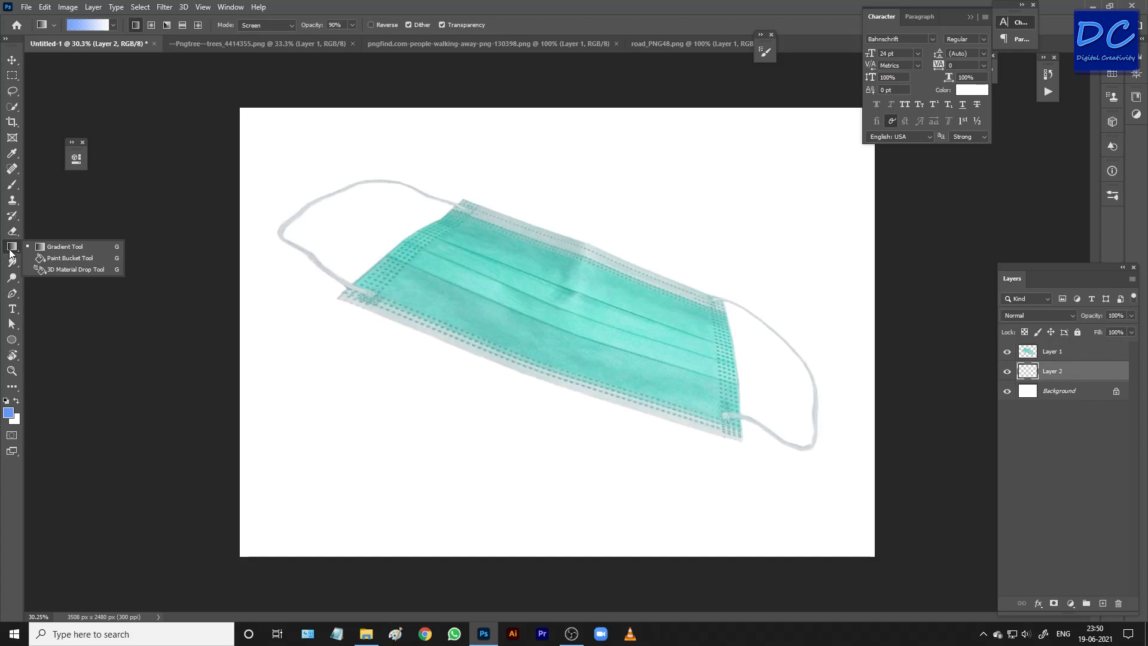
click(77, 257)
Set the foreground colour to blue (RGB 23, 84, 192) and fill the new layer with it.
click(9, 413)
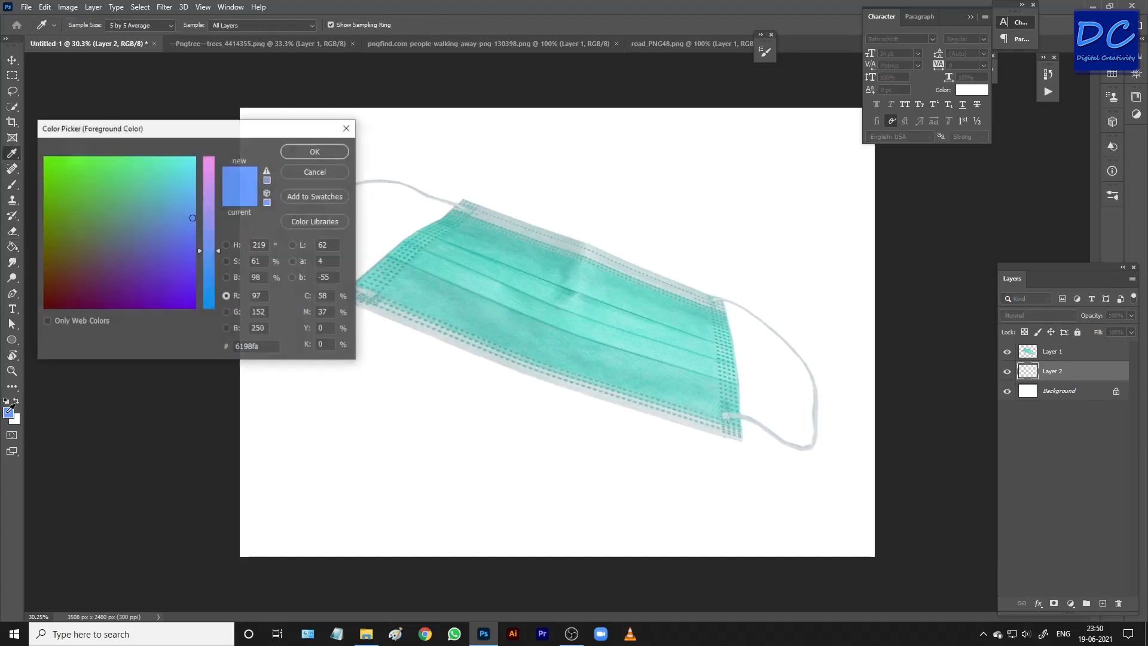
click(157, 258)
drag(206, 232, 210, 295)
click(315, 152)
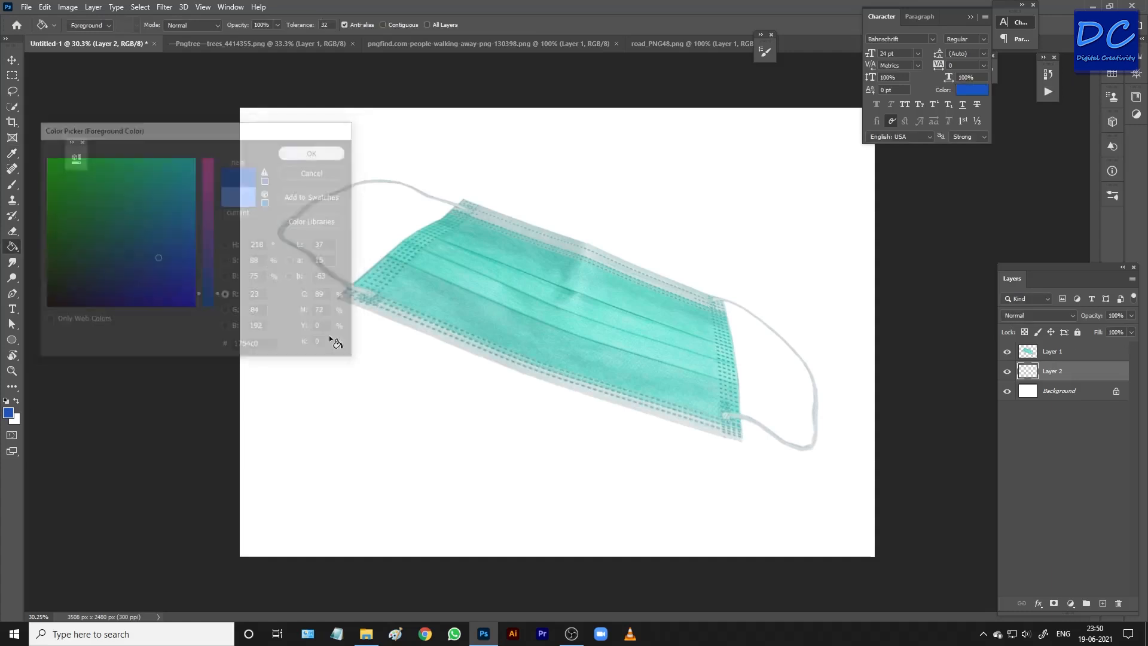
click(335, 429)
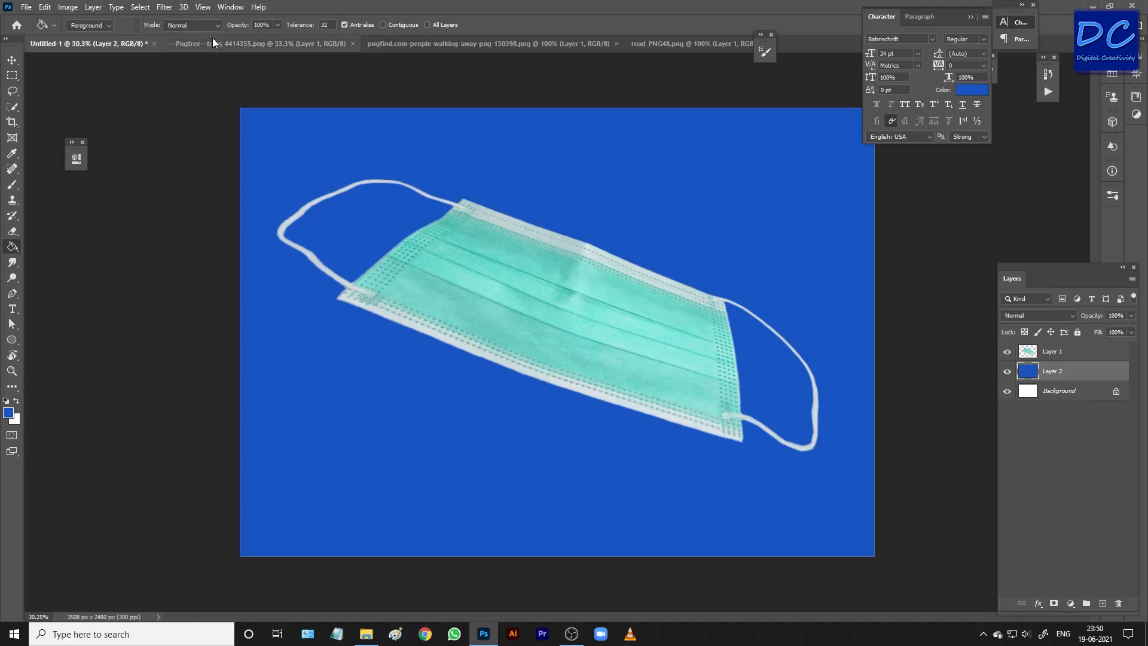
Darken the foreground colour to navy blue and refill the layer behind the mask.
key(F6)
mouse_move(1020, 174)
mouse_down()
mouse_move(1038, 159)
mouse_move(1033, 172)
mouse_up()
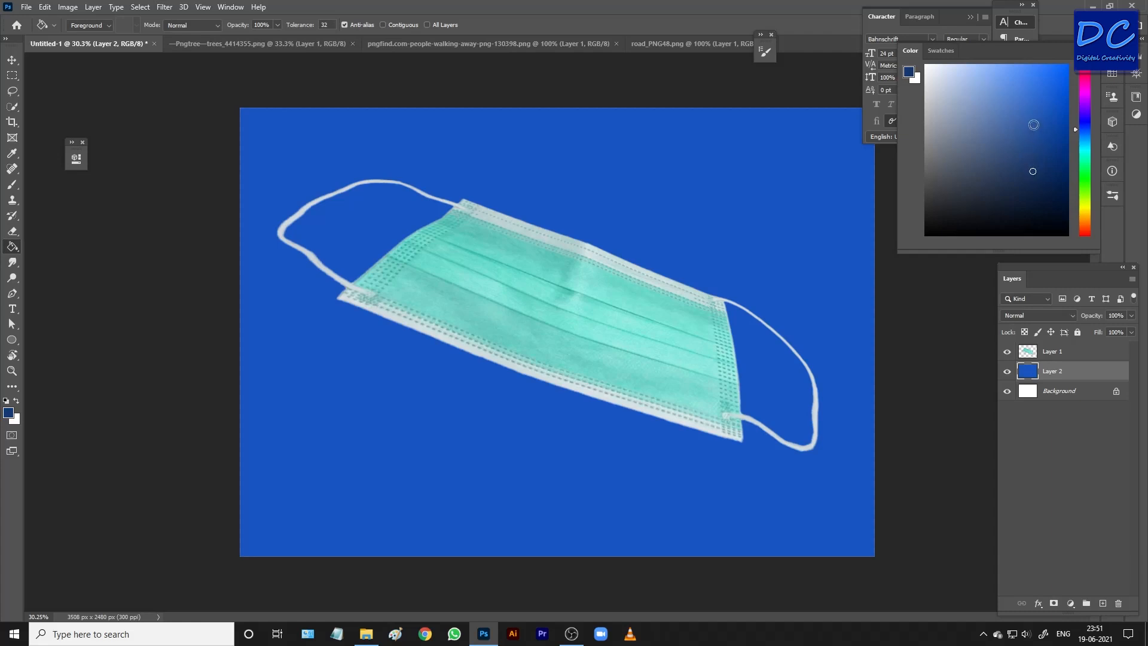
key(F6)
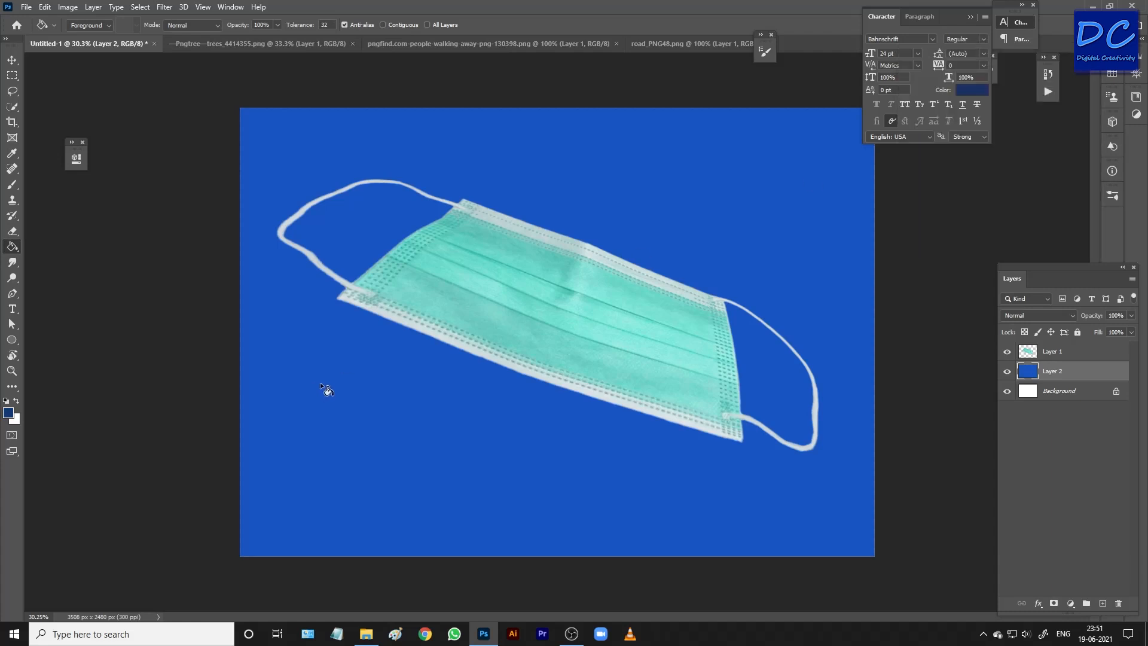
click(320, 383)
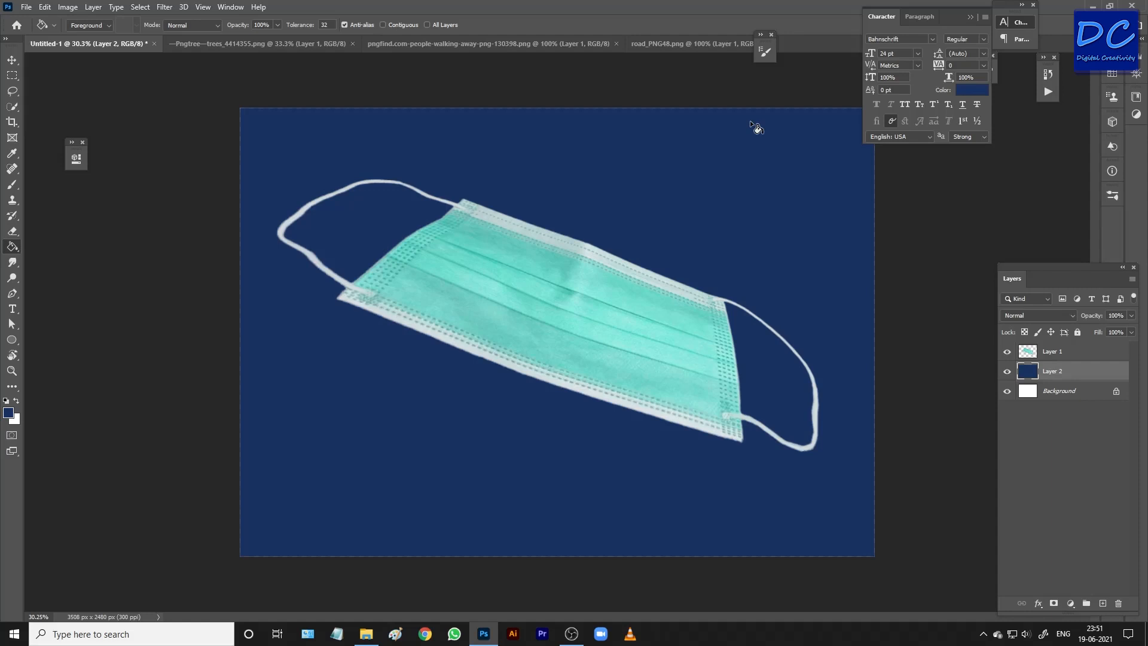
Change the foreground colour to a dark orange-brown and refill the layer behind the mask.
key(F6)
click(1087, 224)
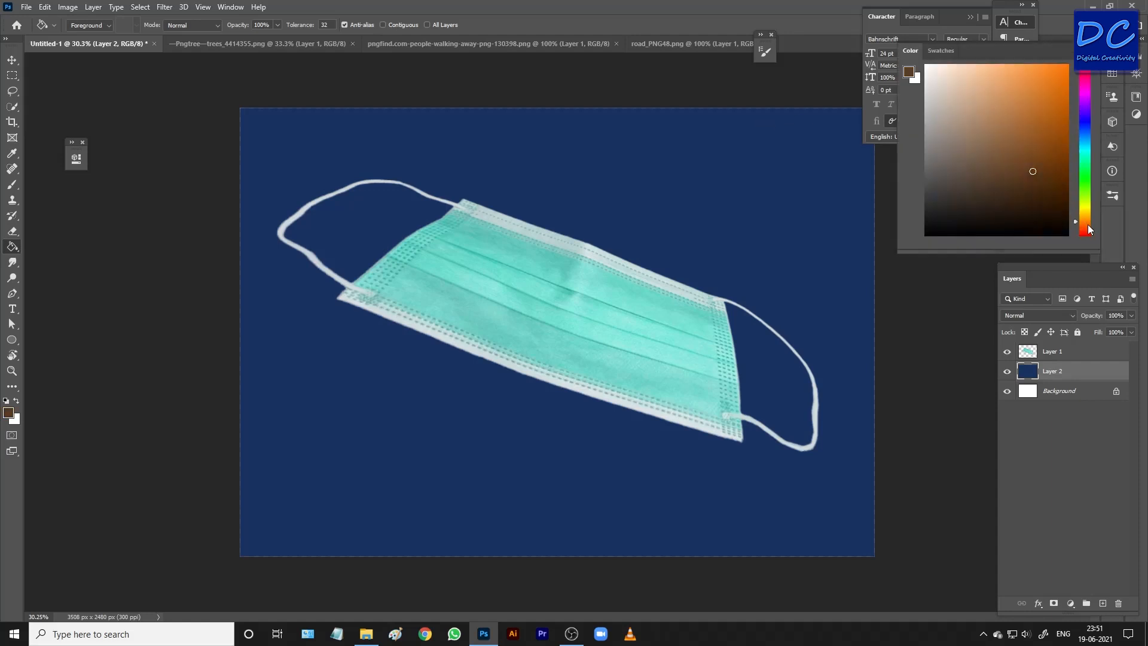
click(1033, 201)
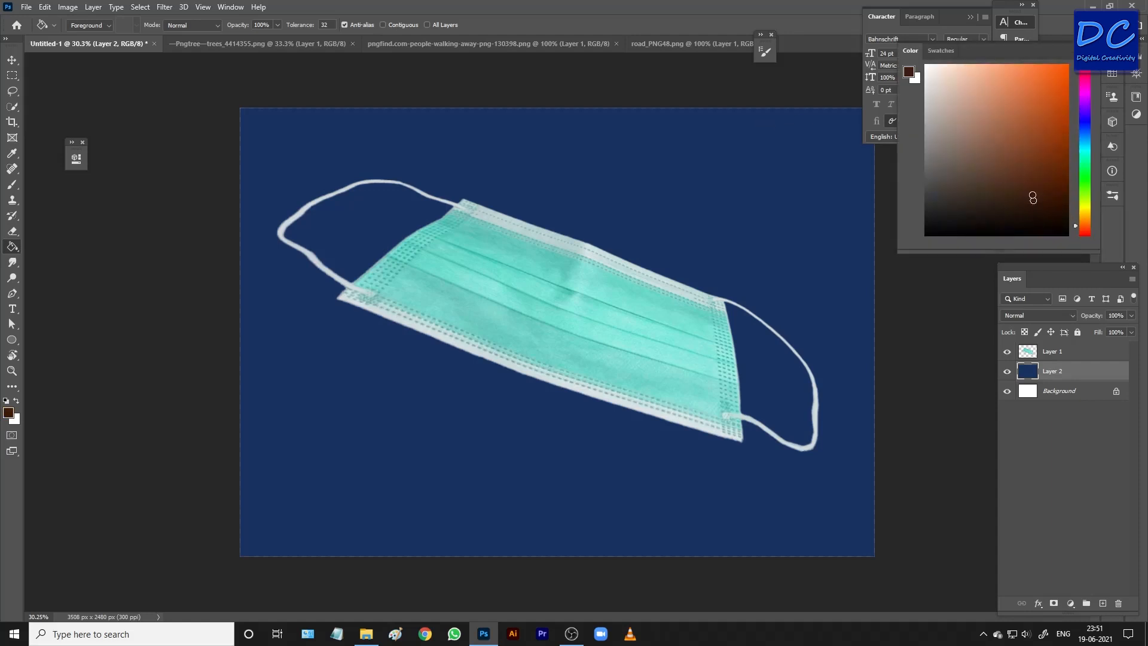
click(336, 411)
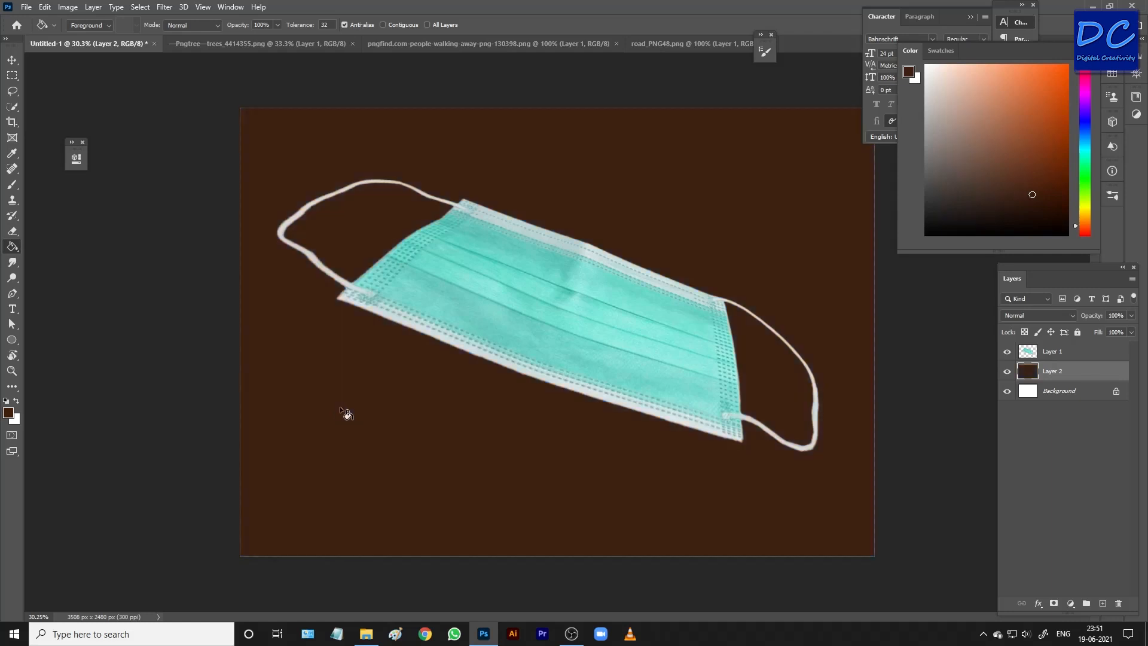
key(F6)
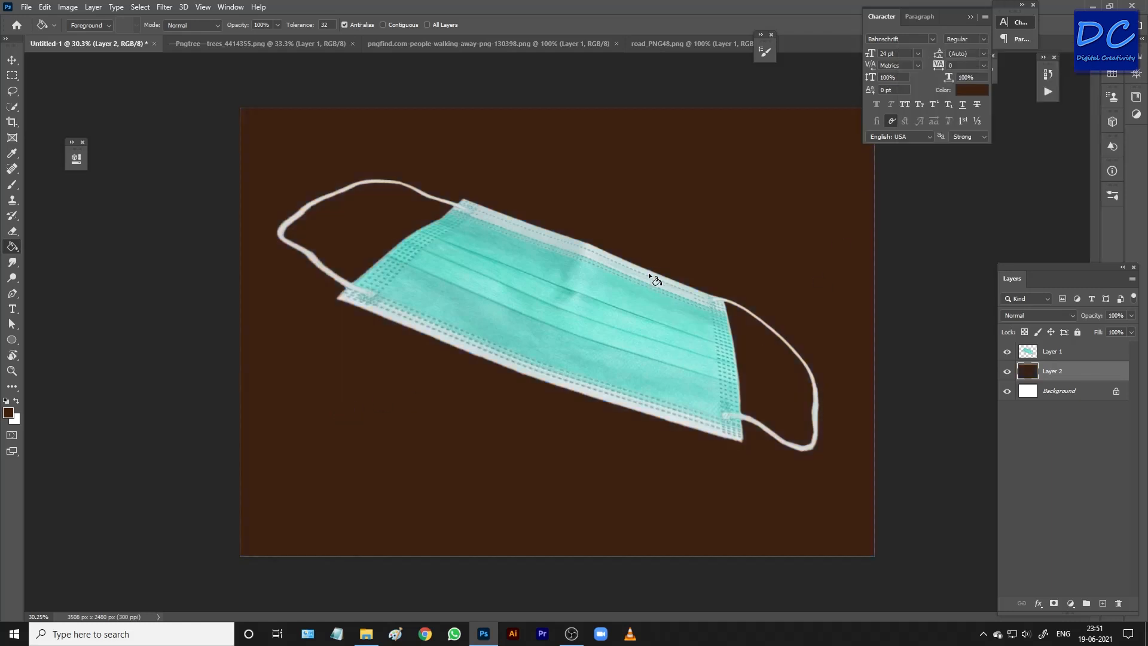
Rotate the mask layer about -10.3° and move it into the lower half of the canvas.
click(1079, 358)
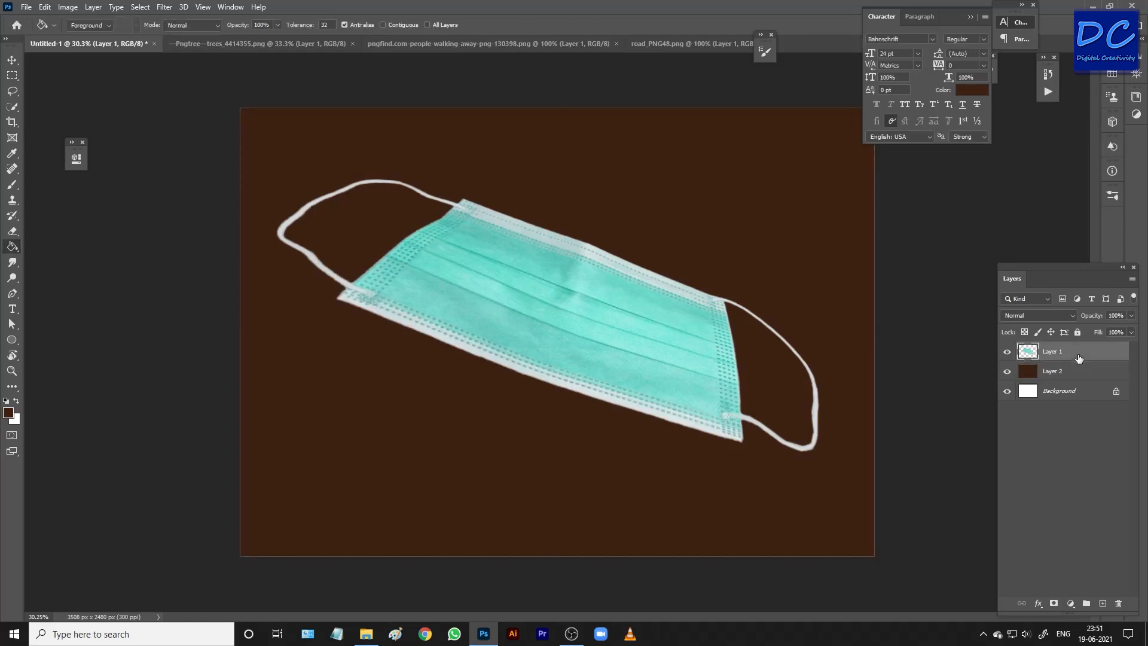
key(ctrl+t)
drag(832, 154, 816, 91)
drag(677, 328, 723, 389)
drag(815, 169, 820, 180)
drag(765, 327, 742, 365)
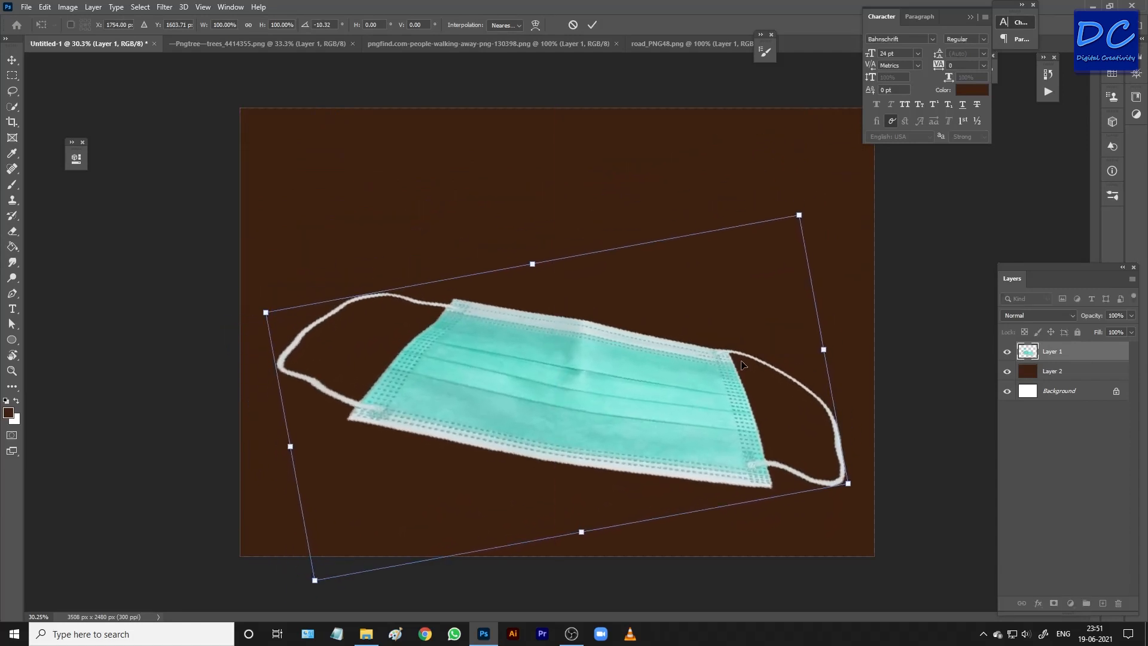
key(Return)
key(g)
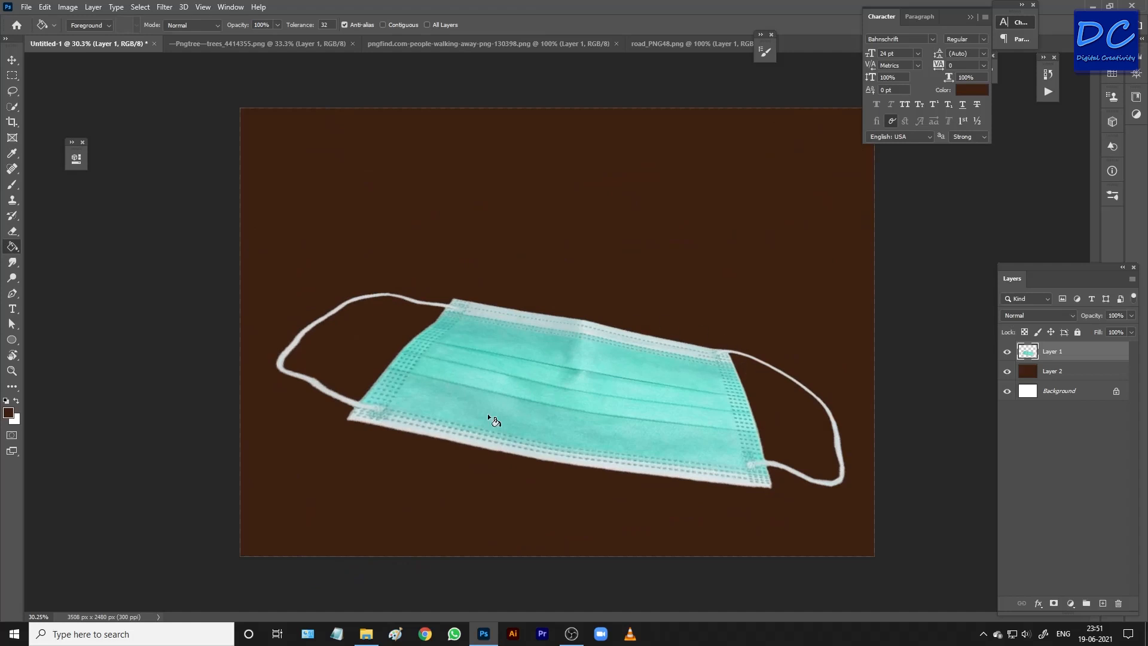
Copy the road from road_PNG48.png into the mask composition and place it on the mask.
click(687, 45)
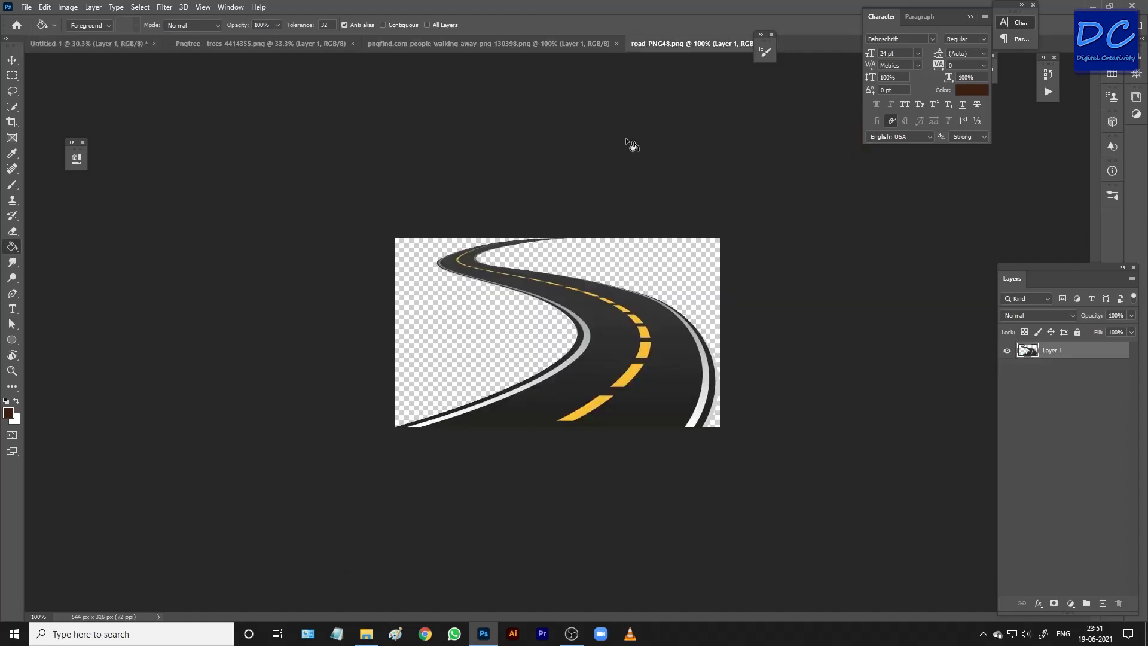
key(v)
mouse_move(607, 334)
mouse_down()
mouse_move(618, 316)
mouse_move(109, 52)
mouse_move(607, 418)
mouse_up()
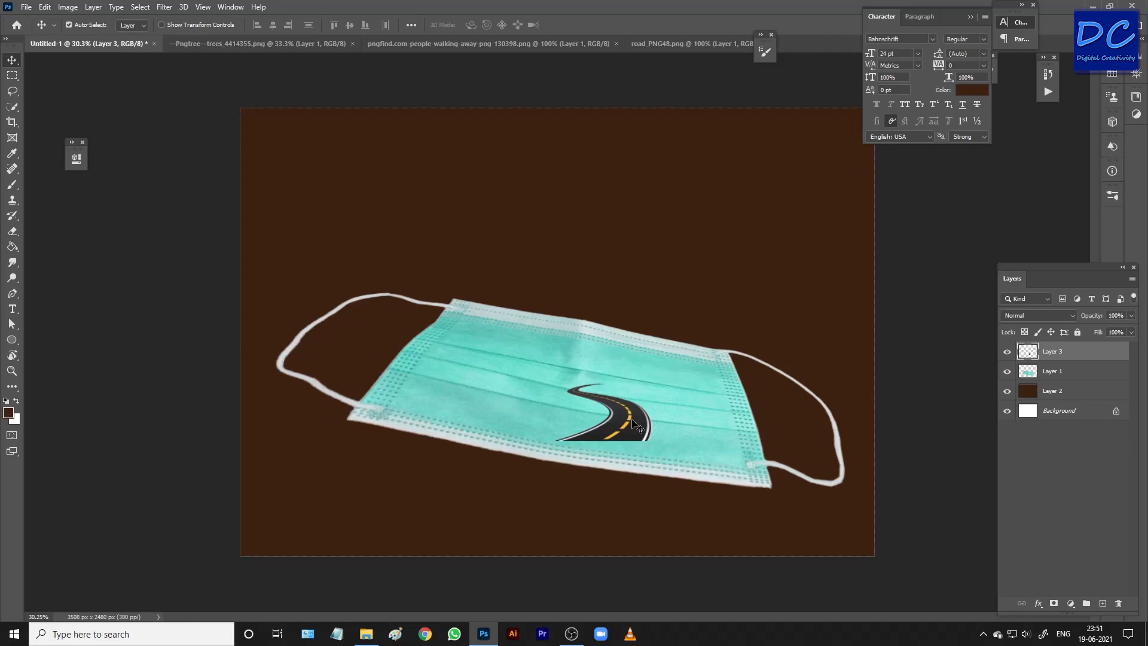
Rotate the road about 9.9° to follow the mask's slope and align its base with the mask's lower edge.
key(ctrl+t)
drag(666, 370, 560, 405)
mouse_move(622, 371)
mouse_down()
mouse_move(598, 399)
mouse_move(625, 388)
mouse_up()
drag(568, 417, 568, 443)
key(Down)
key(Down)
key(Down)
key(Down)
key(Down)
key(Down)
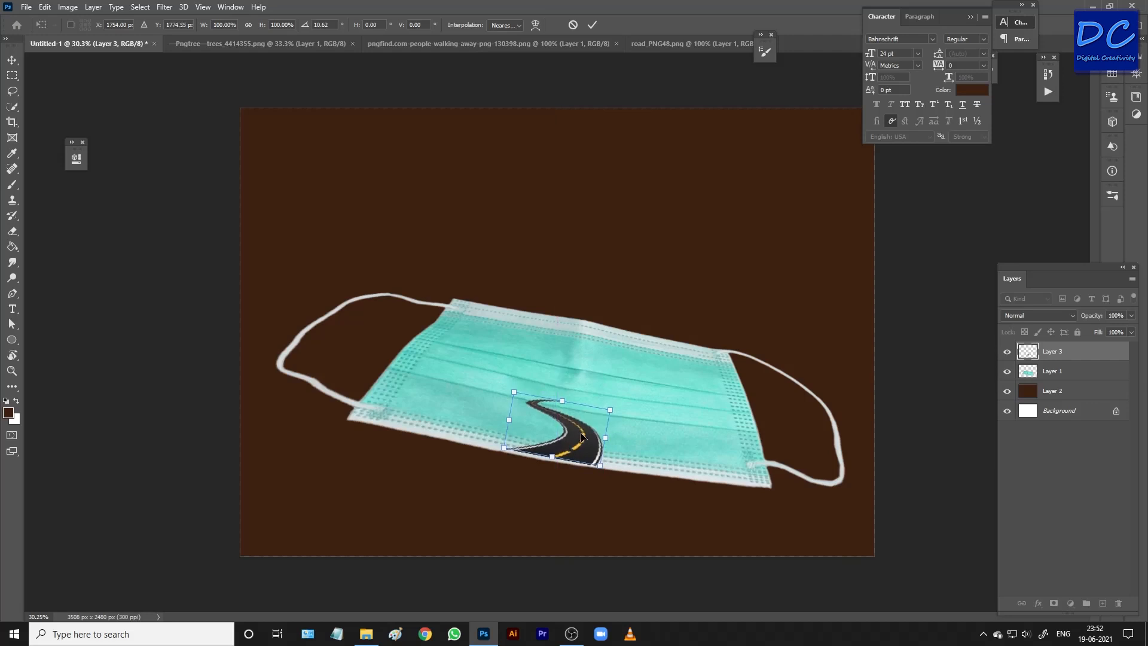
key(Left)
key(Down)
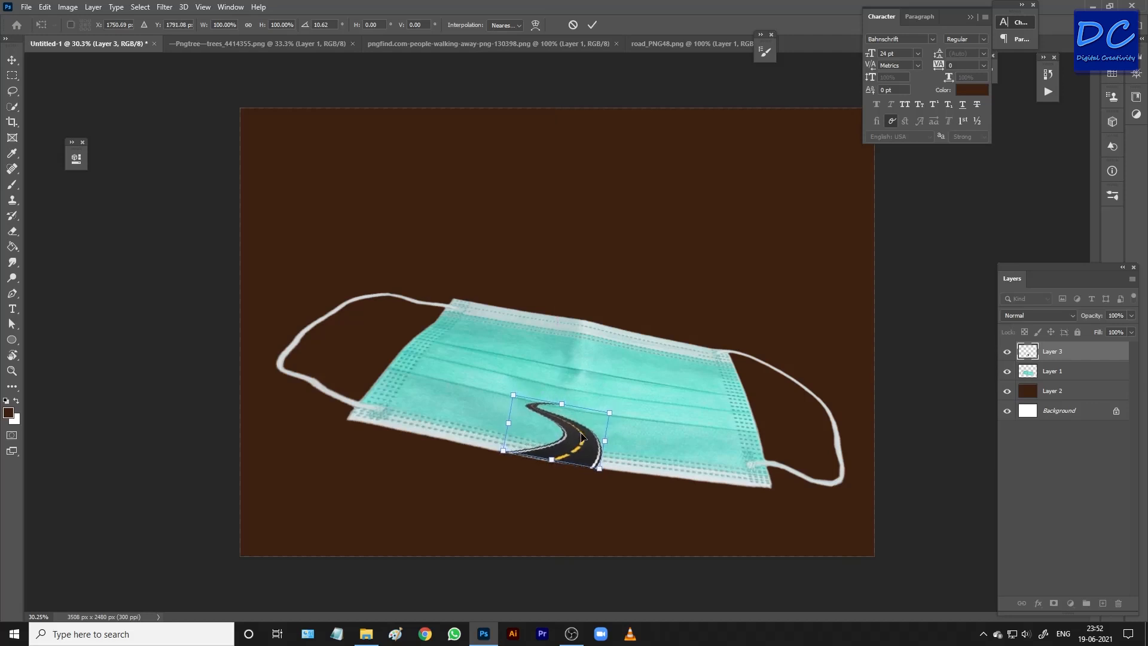
drag(629, 407, 628, 406)
drag(569, 445, 573, 433)
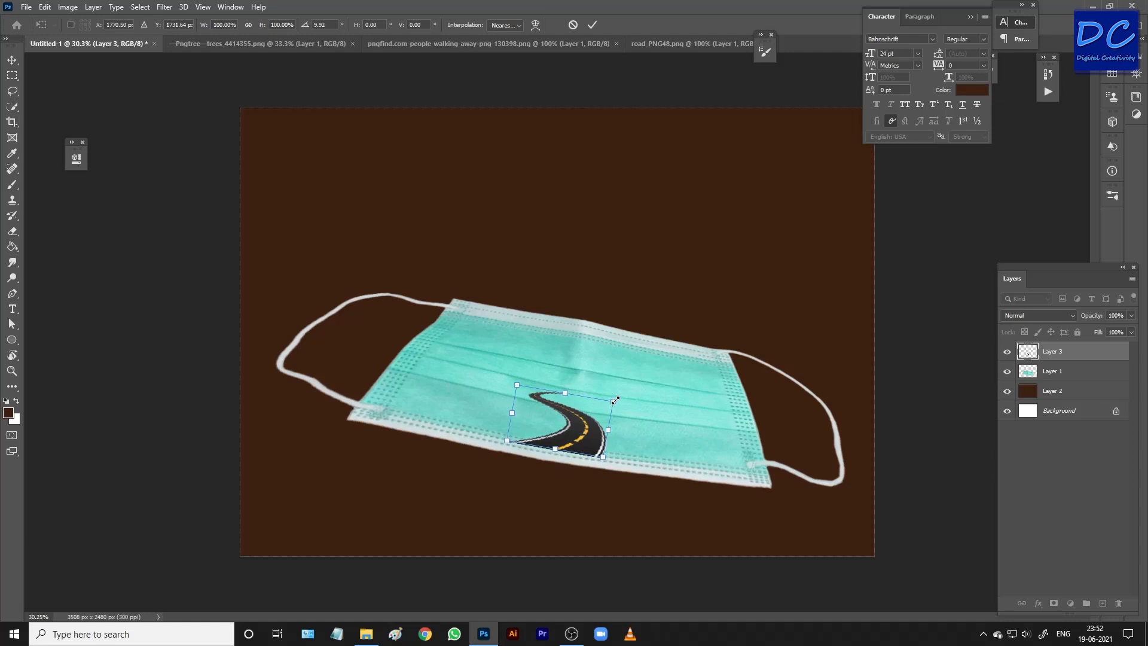
Enlarge the road to span the mask from its lower edge to its upper edge, and apply the transform.
drag(614, 399, 730, 300)
drag(687, 399, 639, 394)
drag(711, 333, 711, 331)
key(Return)
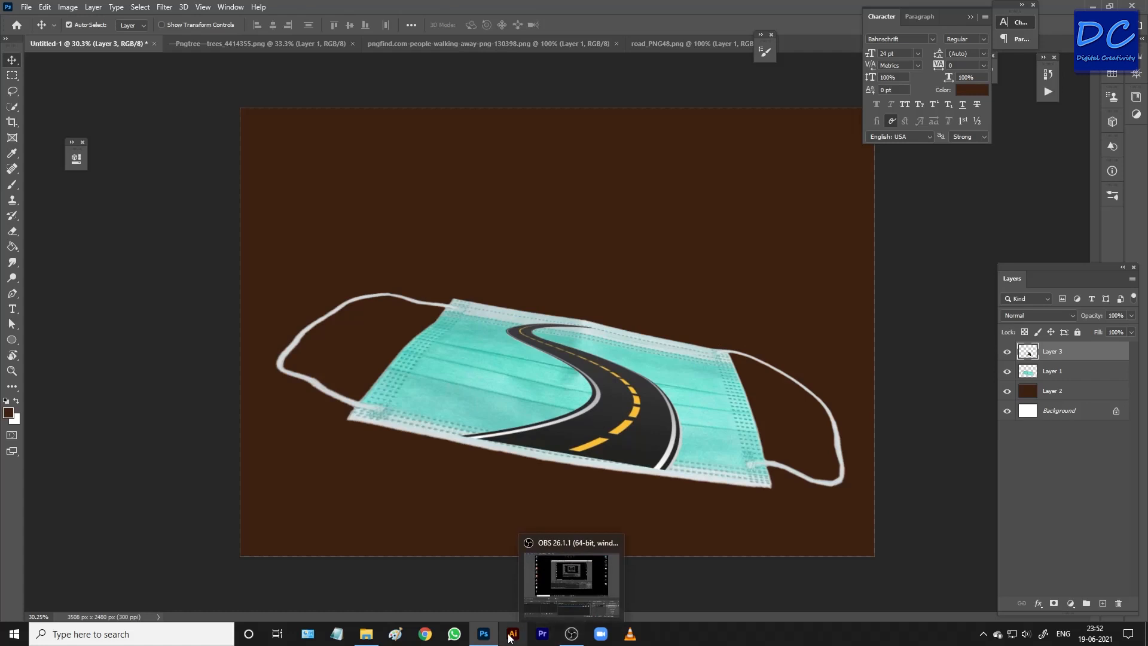
Close the road_PNG48.png document.
mouse_move(484, 635)
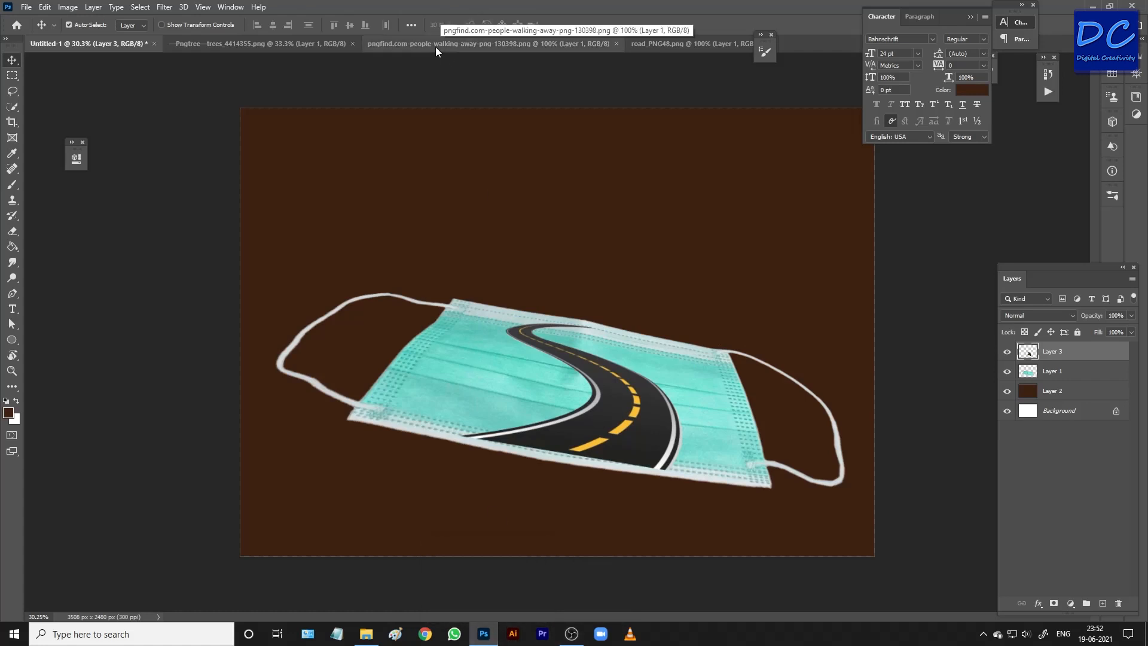
click(717, 42)
drag(718, 43, 389, 82)
click(605, 87)
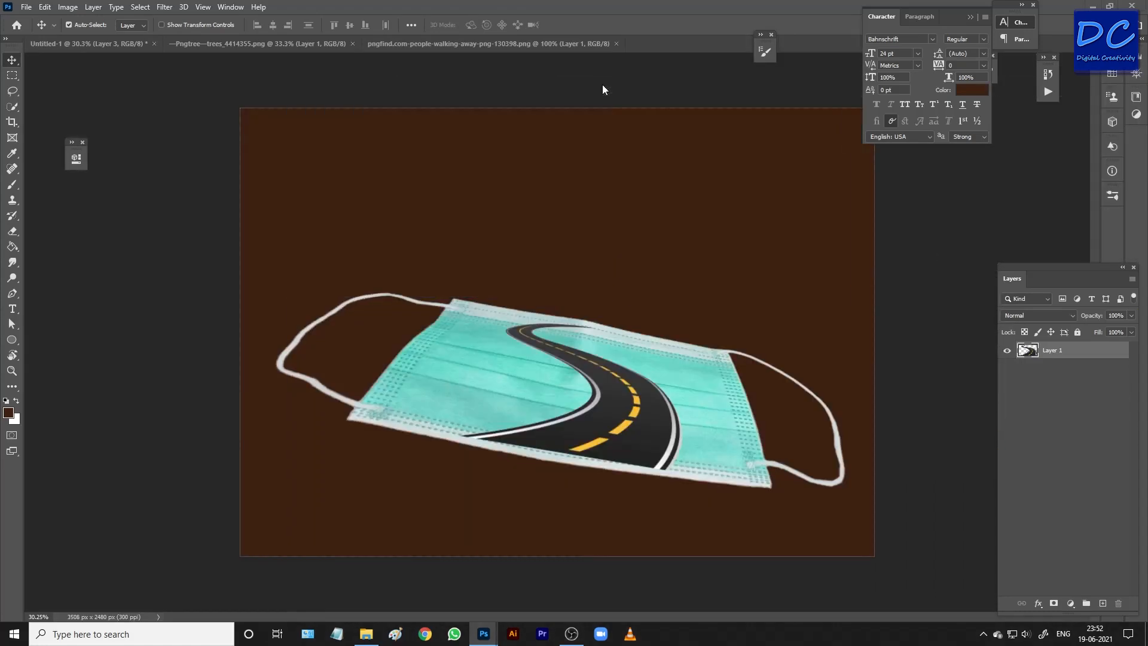
Copy the walking couple into the mask composition, stand them on the road, and duplicate their layer.
click(534, 42)
drag(587, 235, 633, 364)
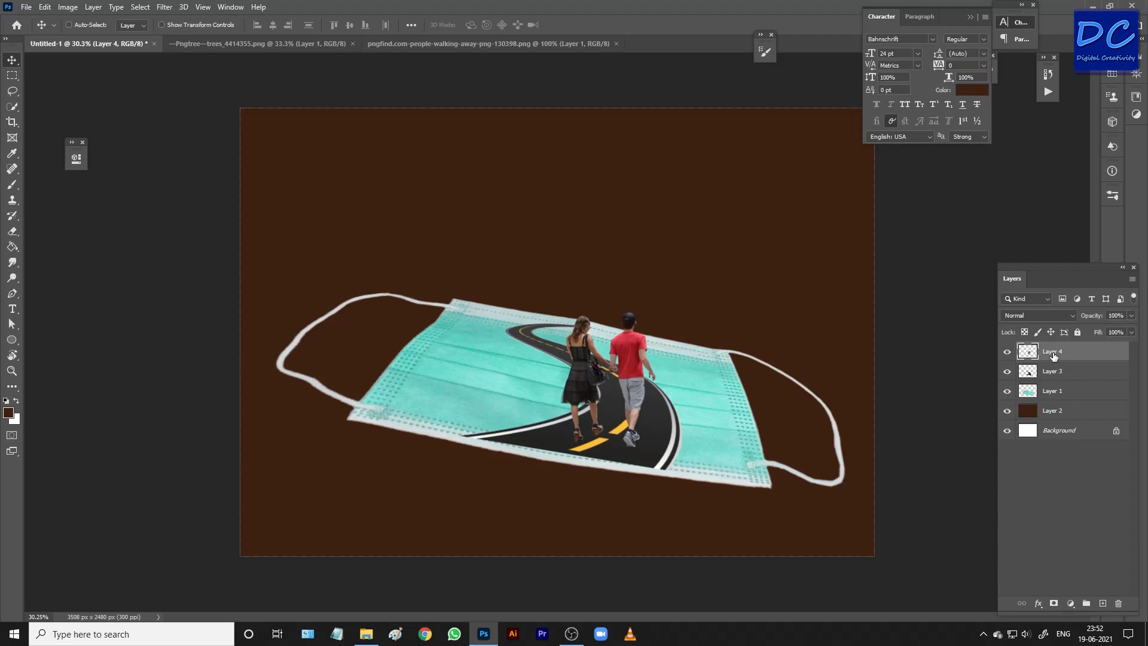
key(ctrl+n)
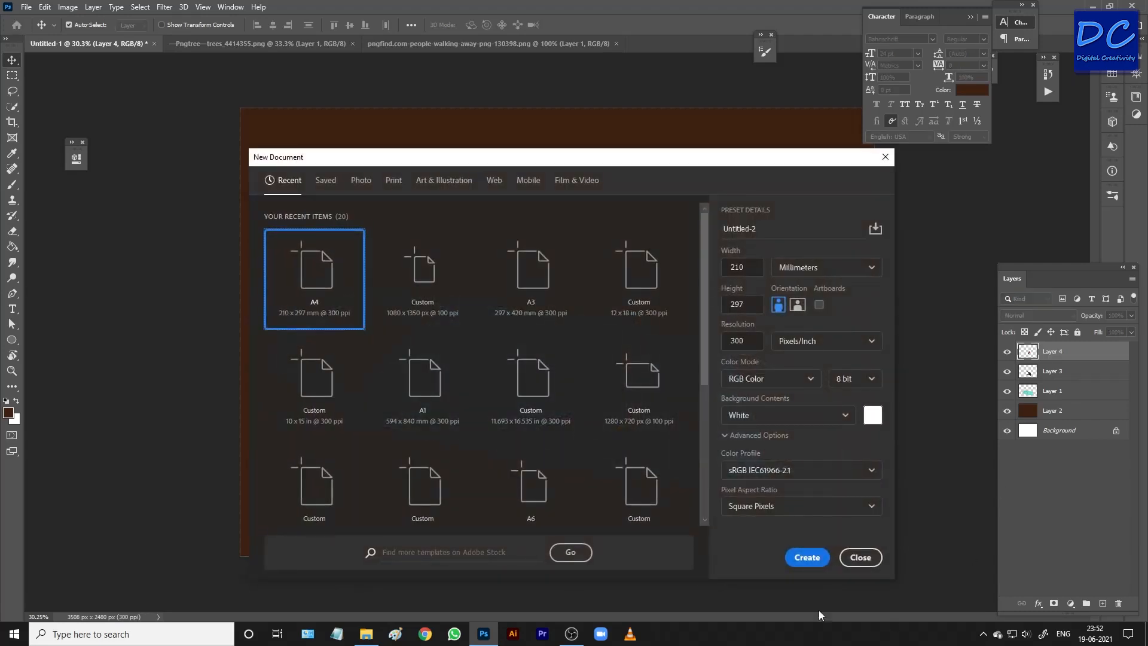
click(861, 558)
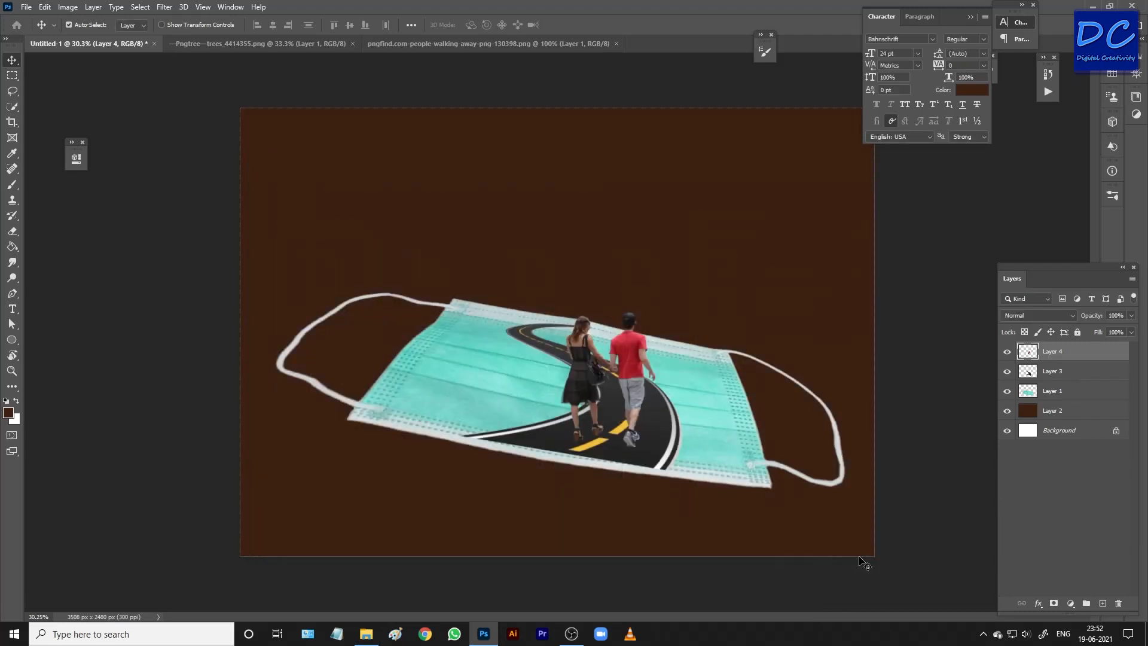
key(ctrl+j)
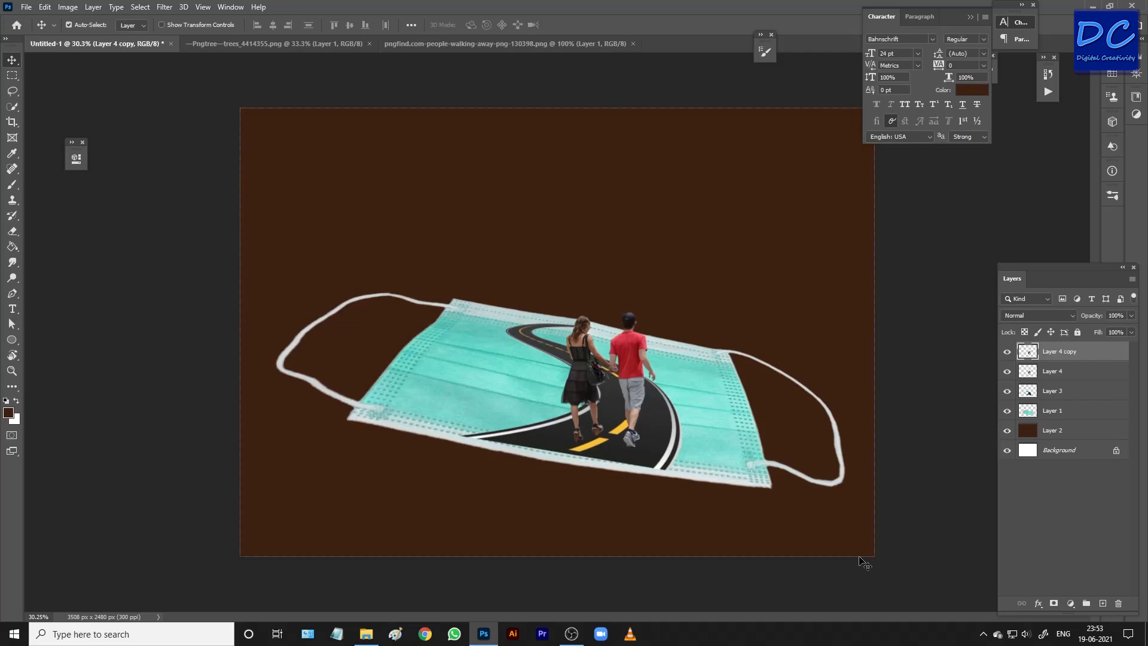
Flip the lower couple layer vertically, rotate it about 5.2°, and align its feet with the upright couple's feet.
click(1052, 372)
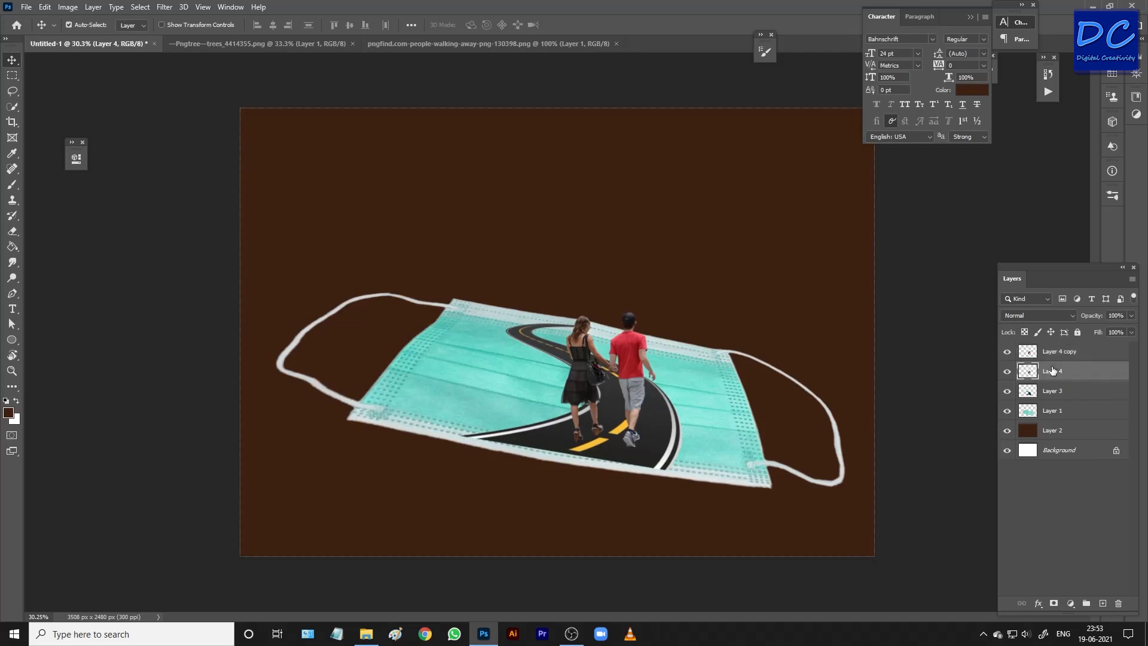
key(ctrl+t)
right_click(606, 389)
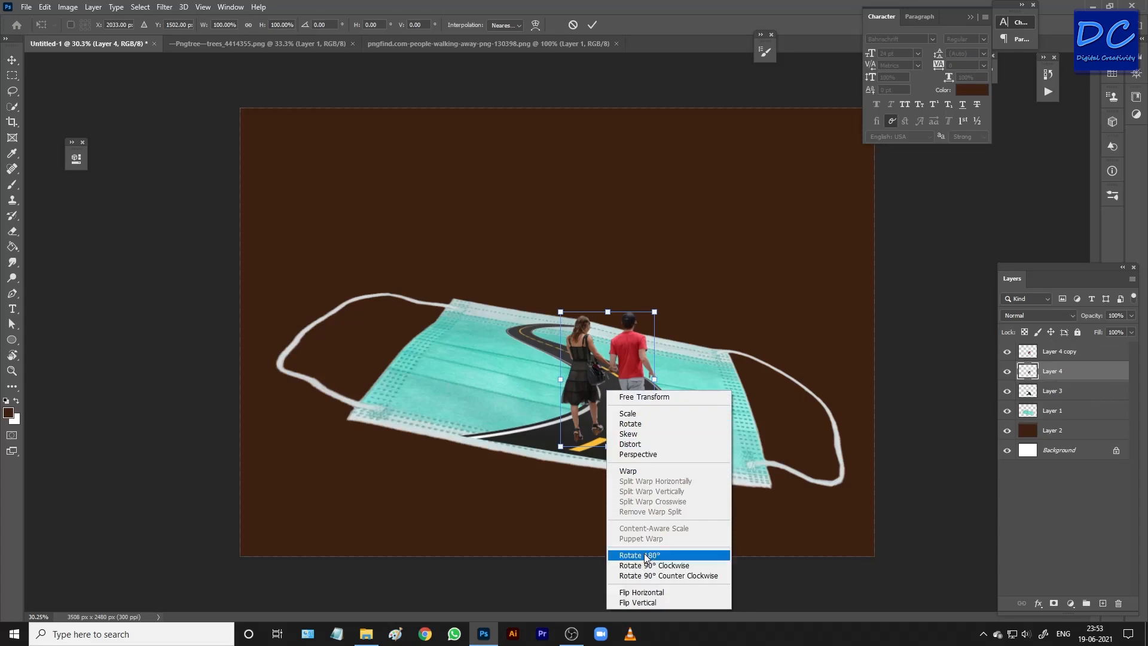
click(643, 600)
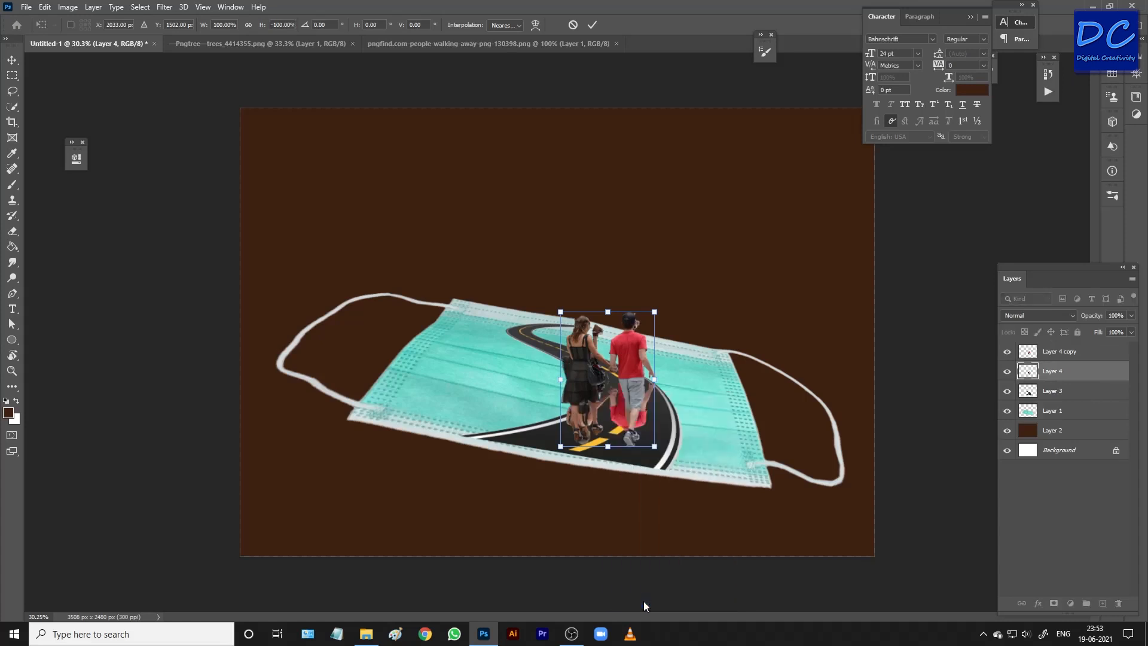
drag(616, 418, 612, 540)
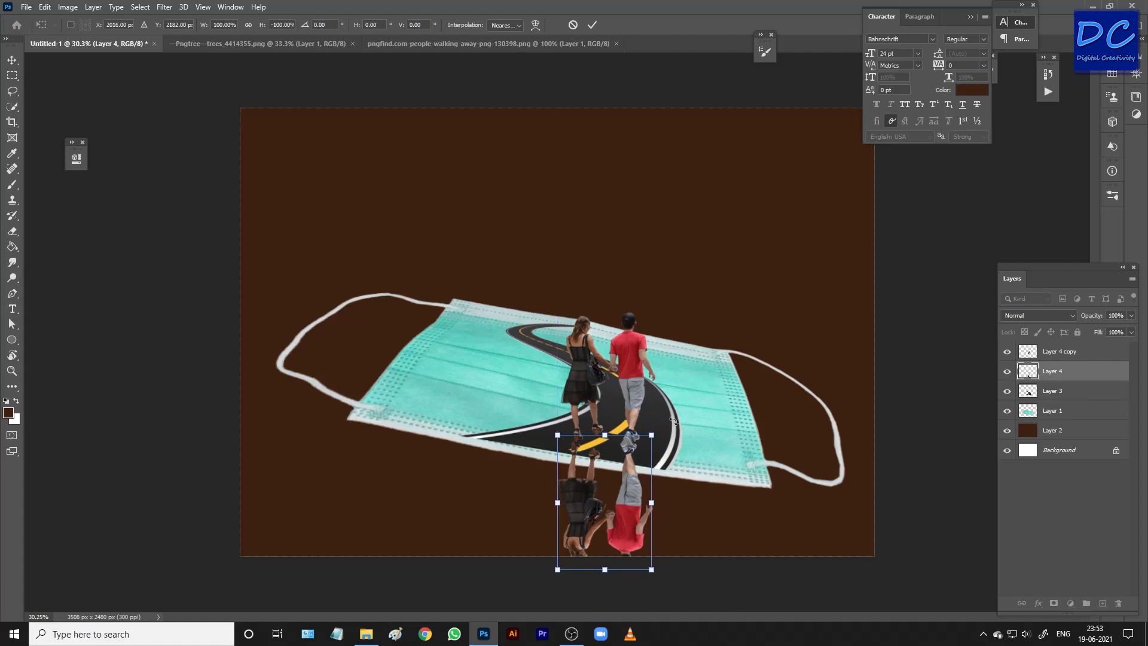
drag(673, 421, 682, 425)
drag(621, 487, 616, 483)
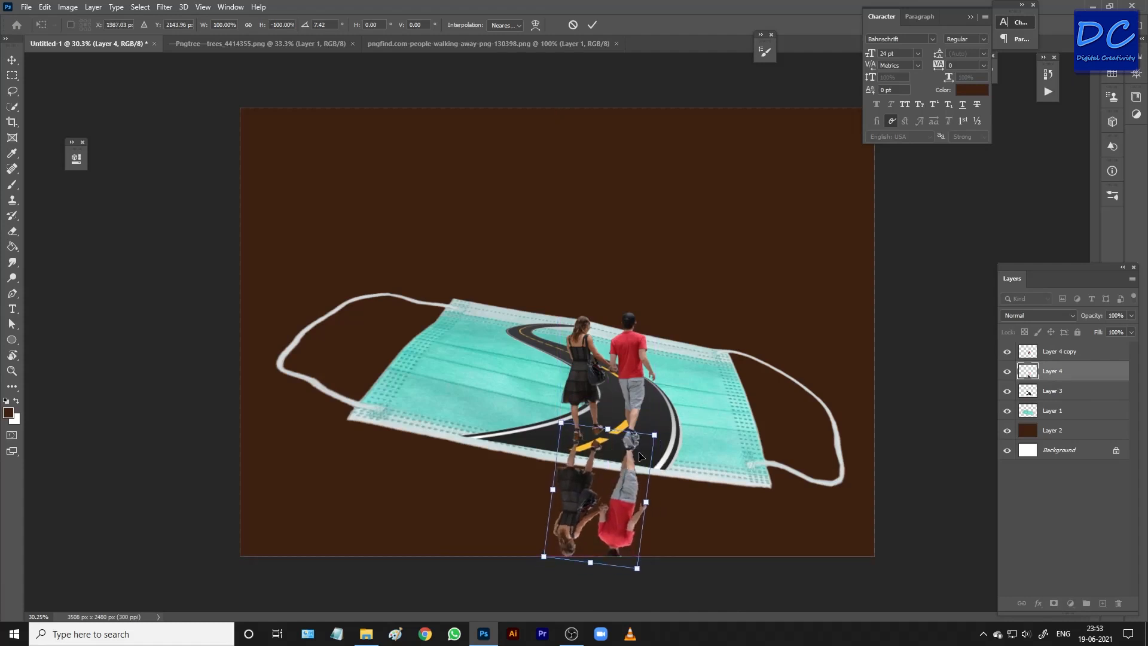
drag(668, 422, 665, 418)
drag(637, 485, 638, 480)
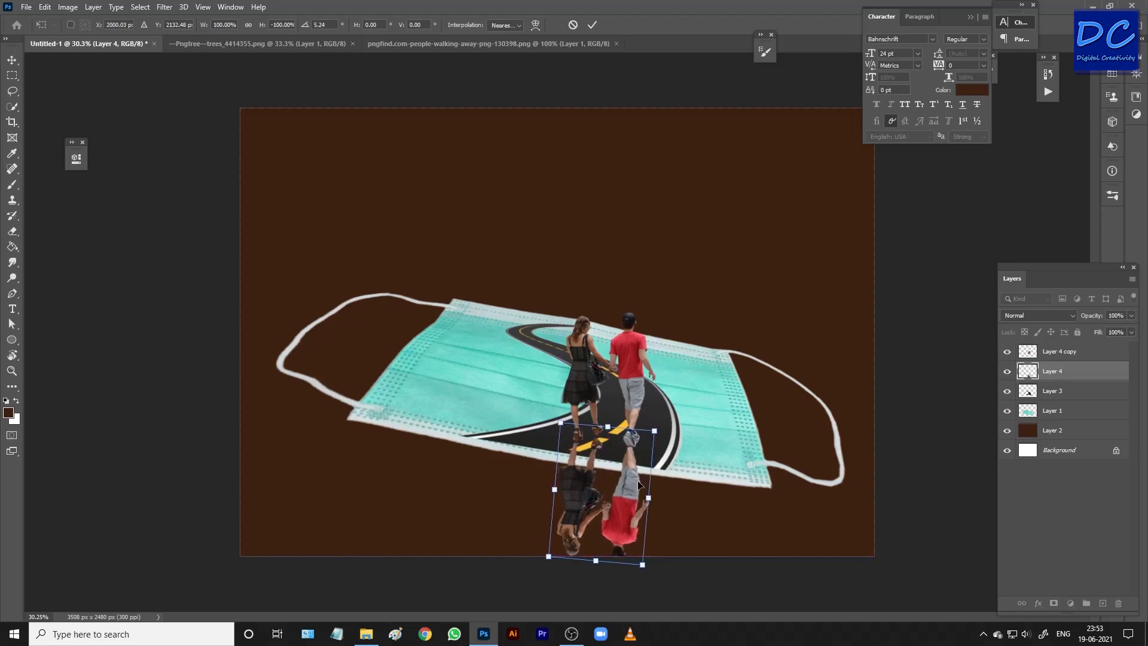
key(Return)
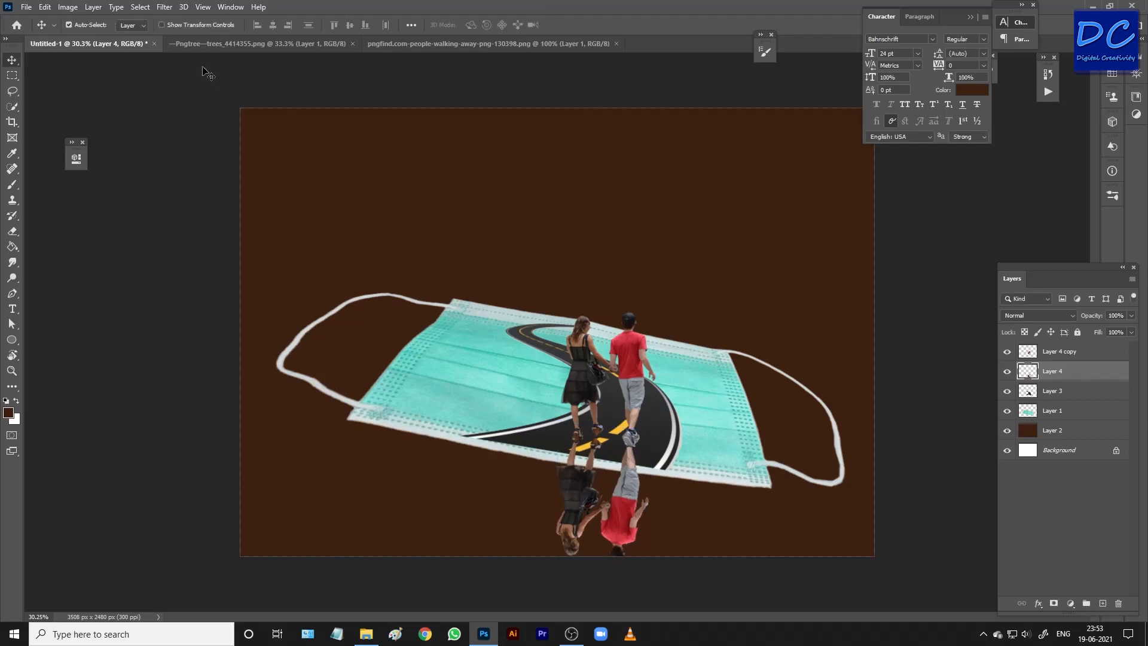
Turn the flipped couple into a black silhouette with Hue/Saturation, setting Lightness to -100.
click(65, 8)
mouse_move(99, 43)
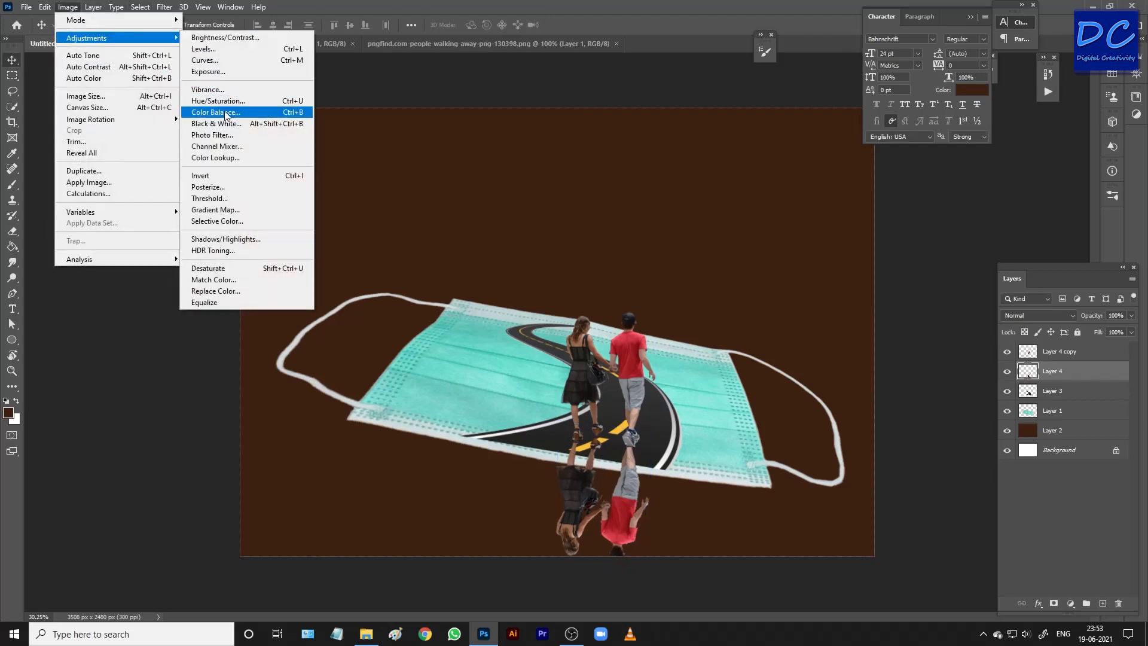
click(223, 102)
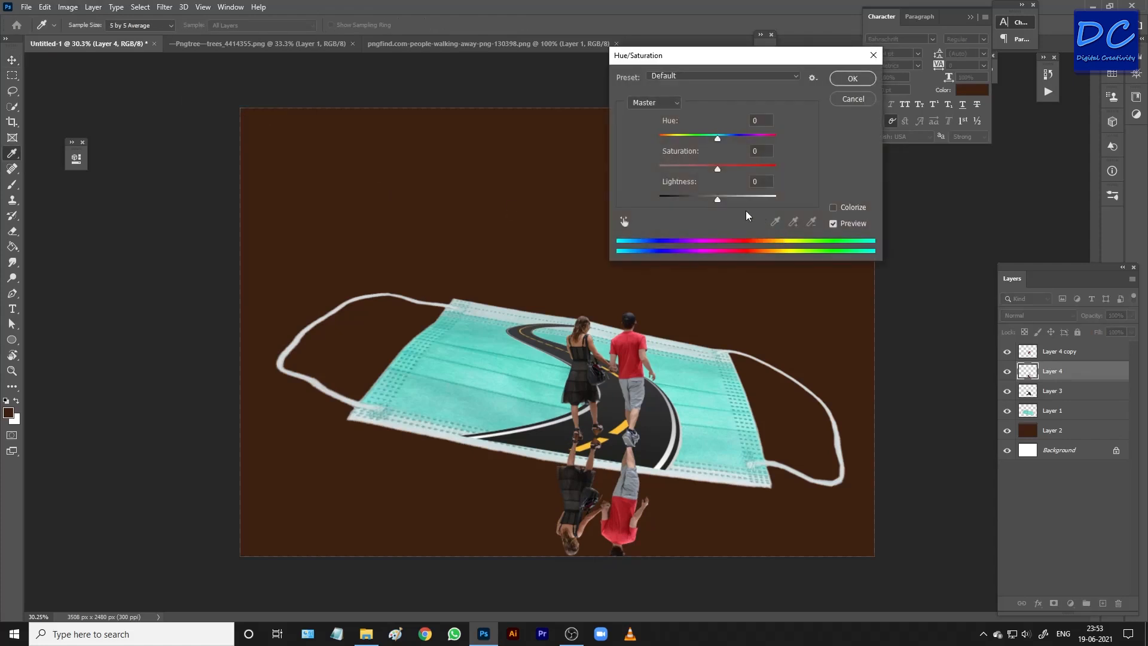
drag(718, 199, 561, 208)
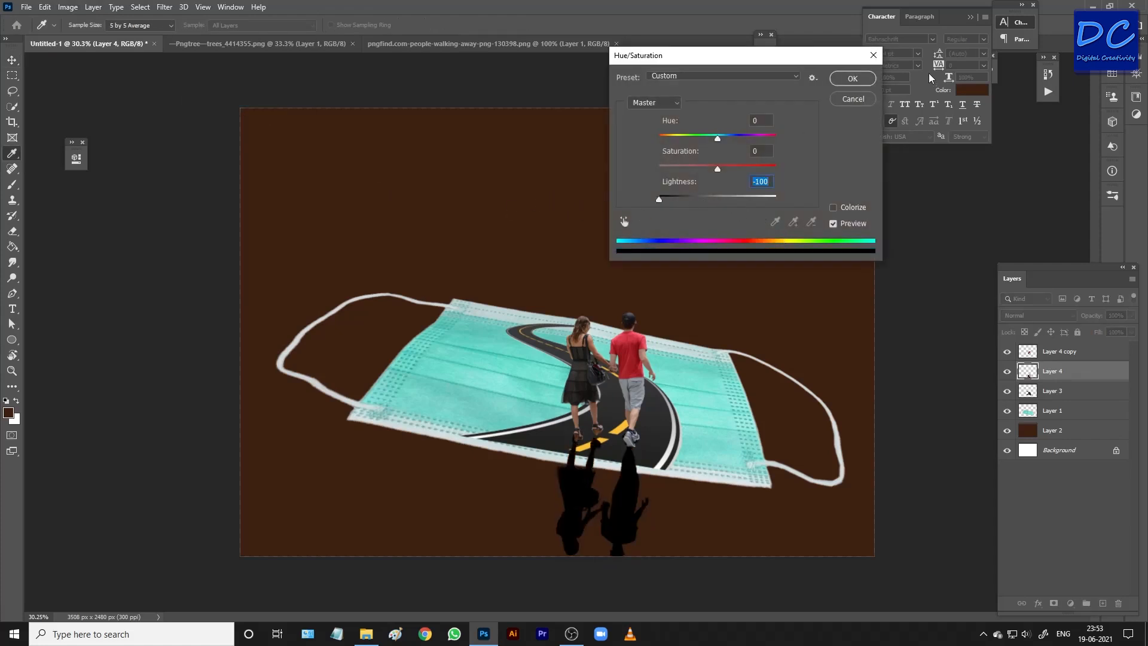
click(861, 78)
key(v)
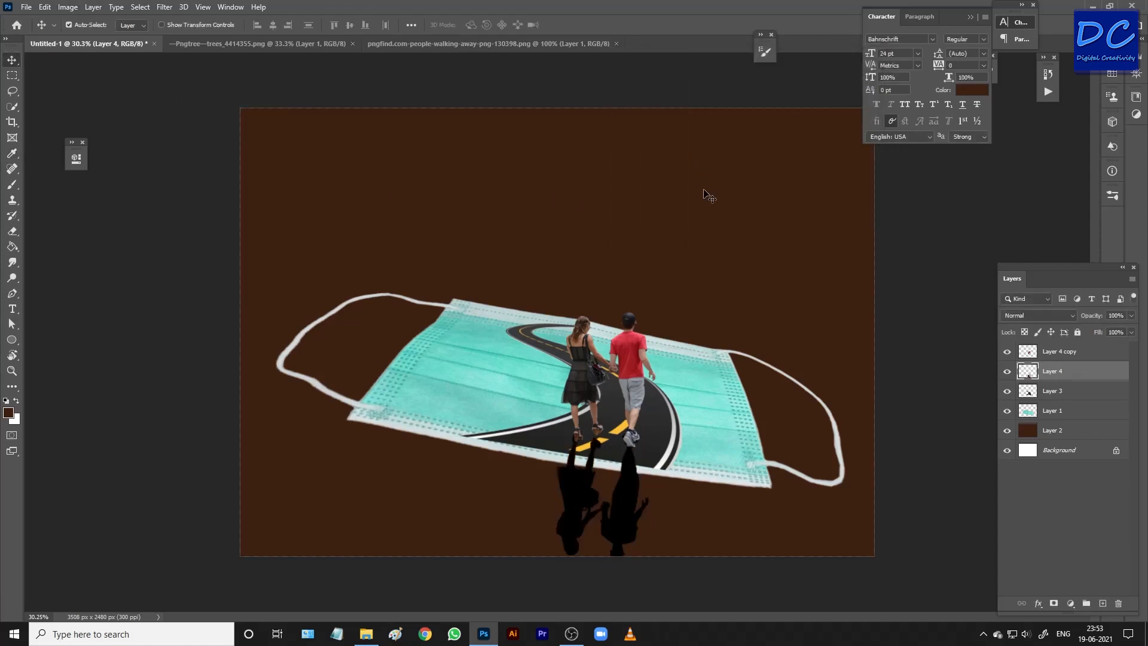
Reduce the opacity of the couple's shadow layer to 45%.
click(1130, 315)
drag(1132, 328, 1099, 327)
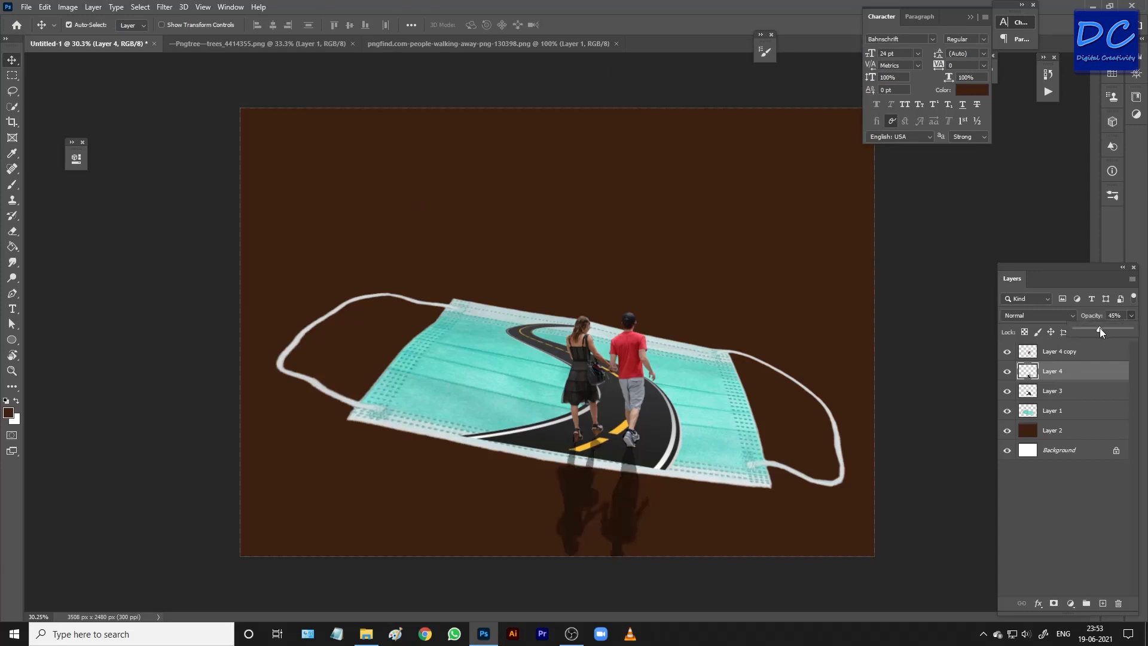
click(1066, 377)
Soften the couple's shadow with a Gaussian Blur, trying several radii before applying it.
click(164, 7)
mouse_move(189, 141)
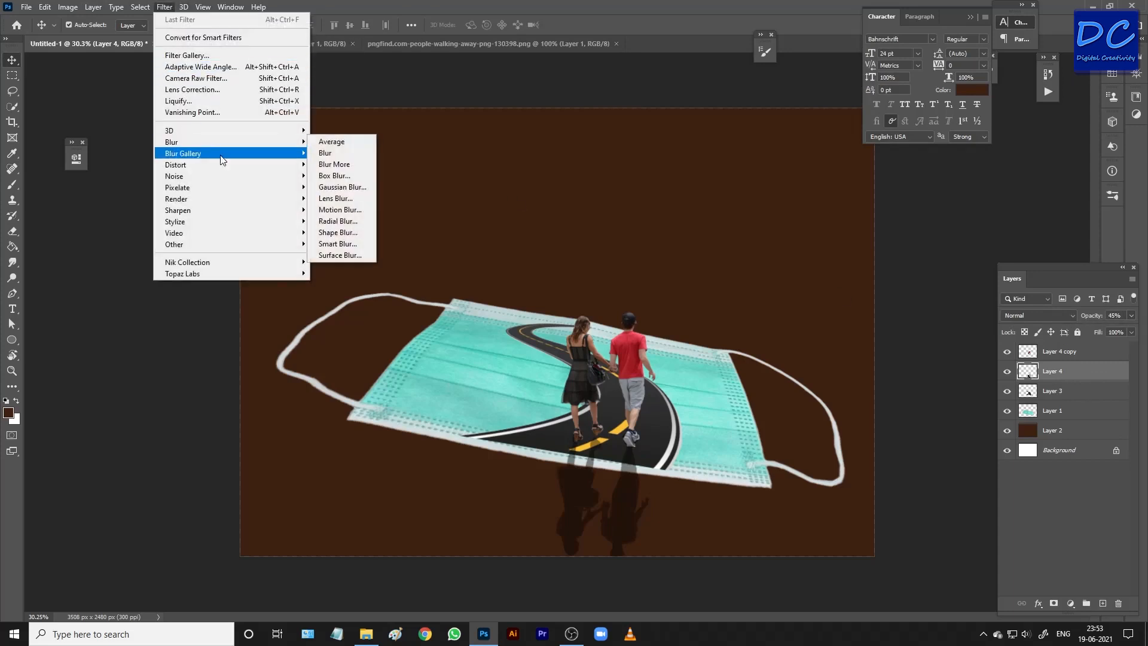
click(341, 186)
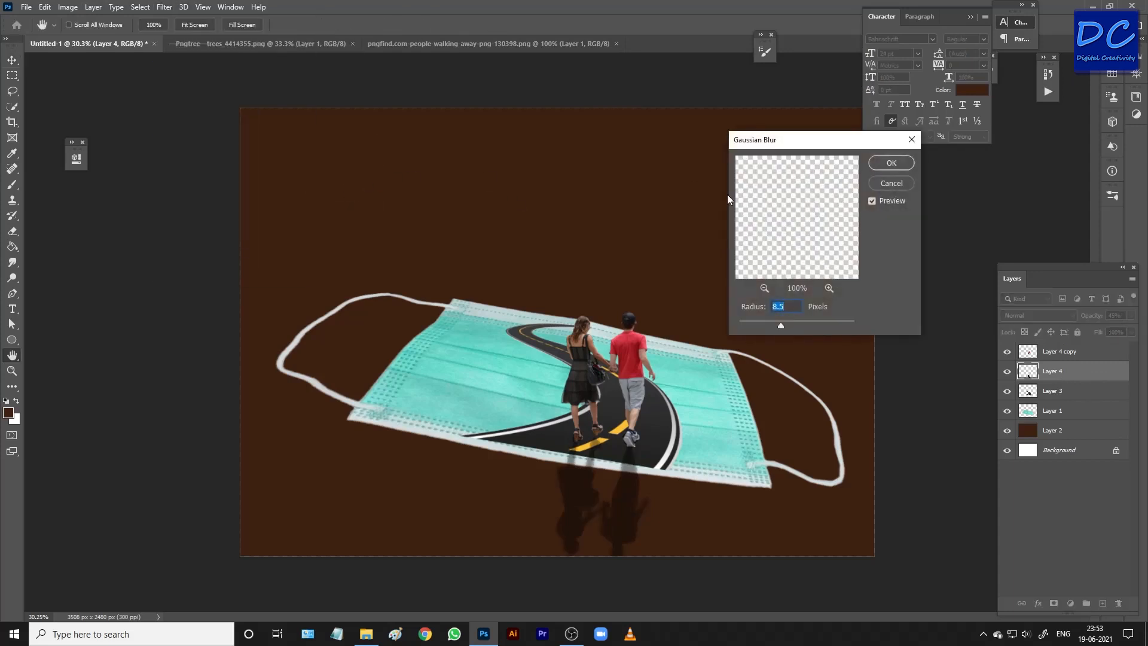
drag(783, 326, 716, 321)
click(741, 326)
click(784, 328)
click(794, 325)
drag(793, 324, 781, 324)
click(891, 163)
Shorten the couple's shadow to about 63% height and skew it about 14° horizontally, keeping it attached at the feet.
key(ctrl+t)
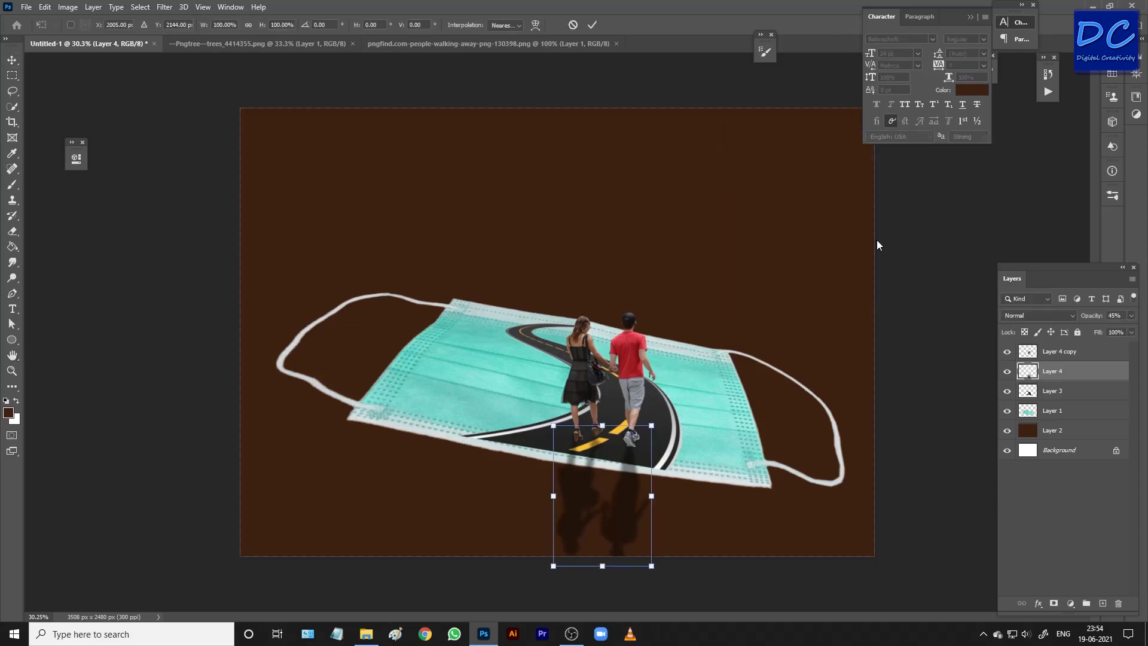
drag(604, 570, 623, 517)
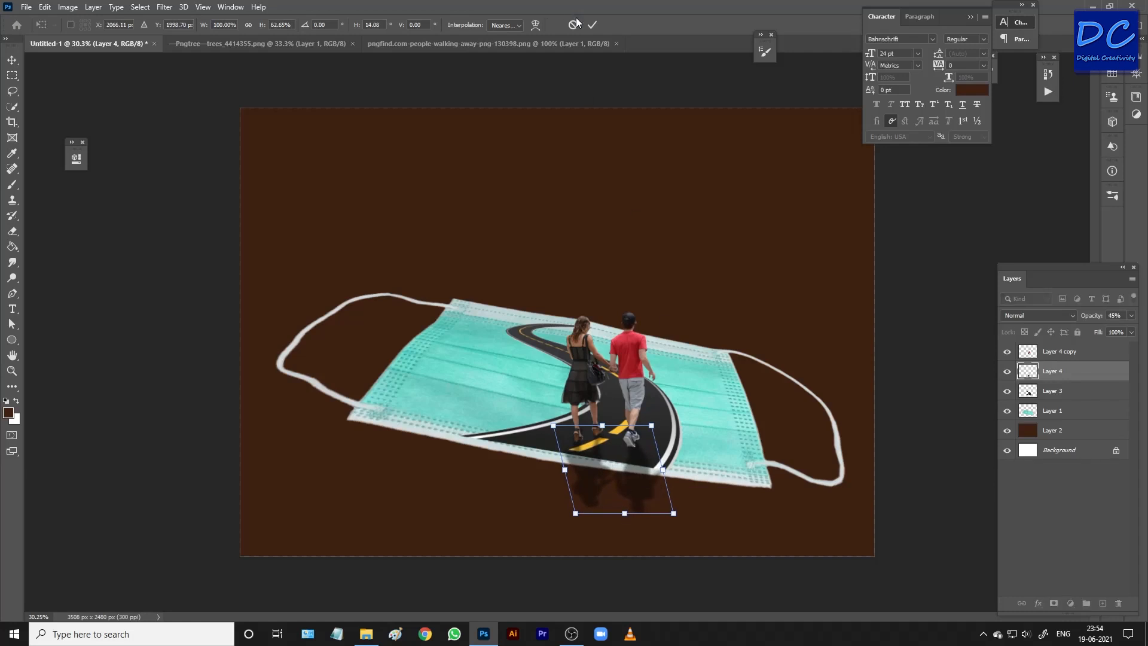
click(592, 25)
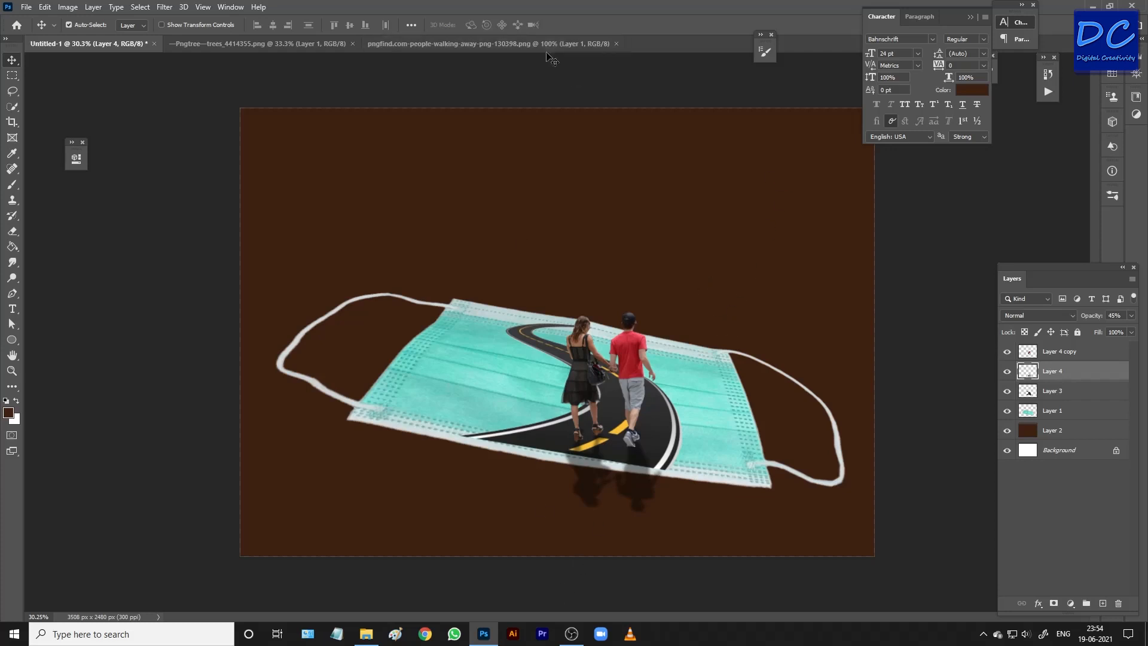
Close the walking-couple image and copy the tree into the mask composition, beside the road.
click(562, 45)
click(616, 43)
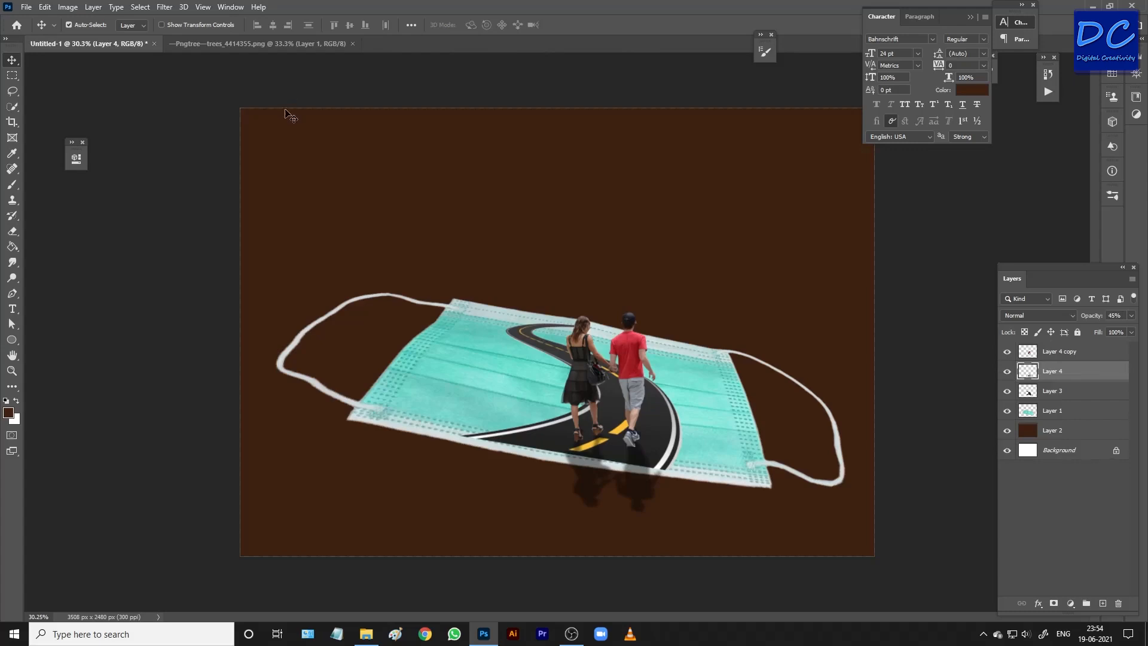
click(247, 44)
drag(601, 317, 498, 249)
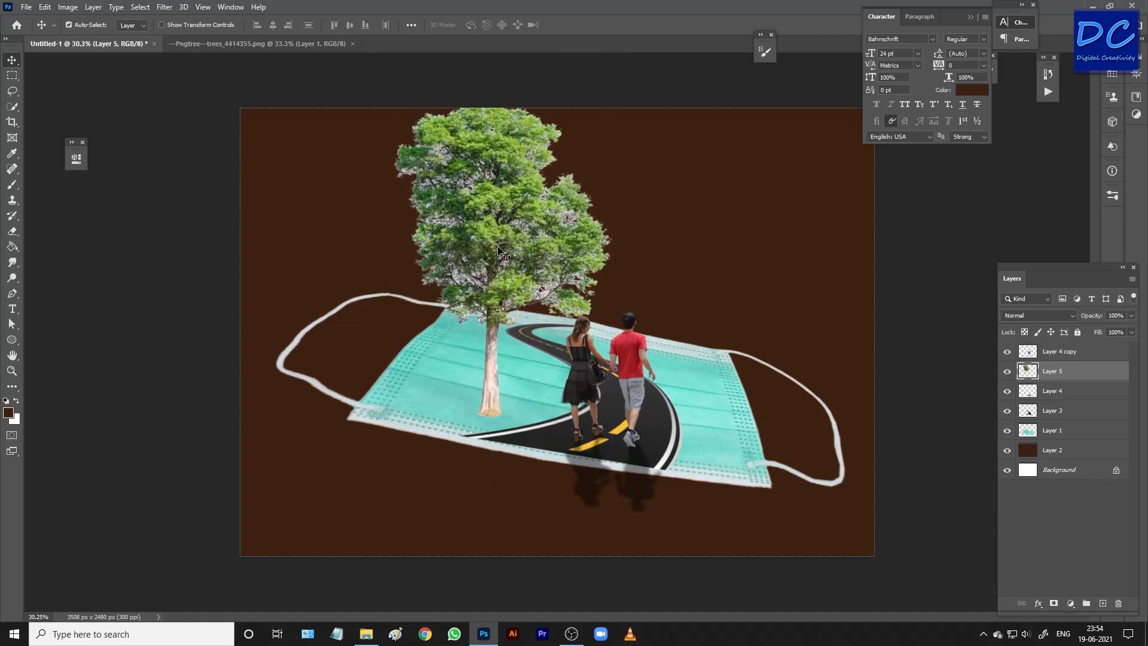
Scale the tree to about 74% and stand it on the mask beside the road, behind the couple.
key(ctrl+t)
drag(612, 106, 557, 186)
drag(523, 252, 530, 230)
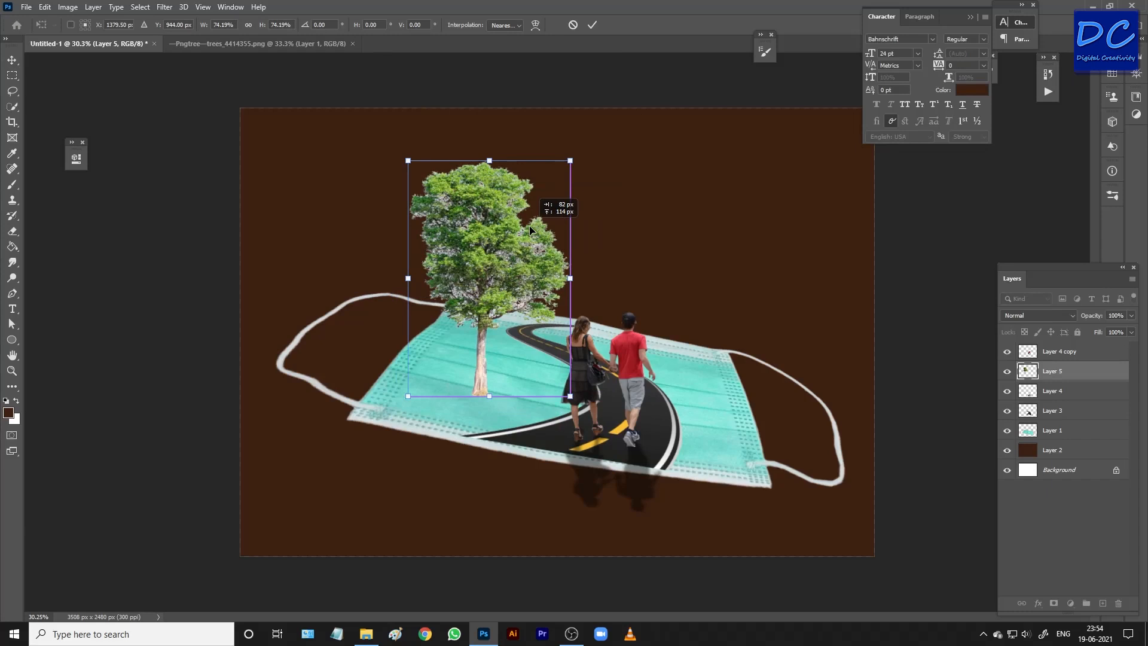
mouse_move(529, 225)
mouse_down()
mouse_move(413, 216)
mouse_move(417, 185)
mouse_move(411, 207)
mouse_move(403, 163)
mouse_move(454, 126)
mouse_move(368, 188)
mouse_move(356, 168)
mouse_move(593, 236)
mouse_move(566, 241)
mouse_move(535, 219)
mouse_up()
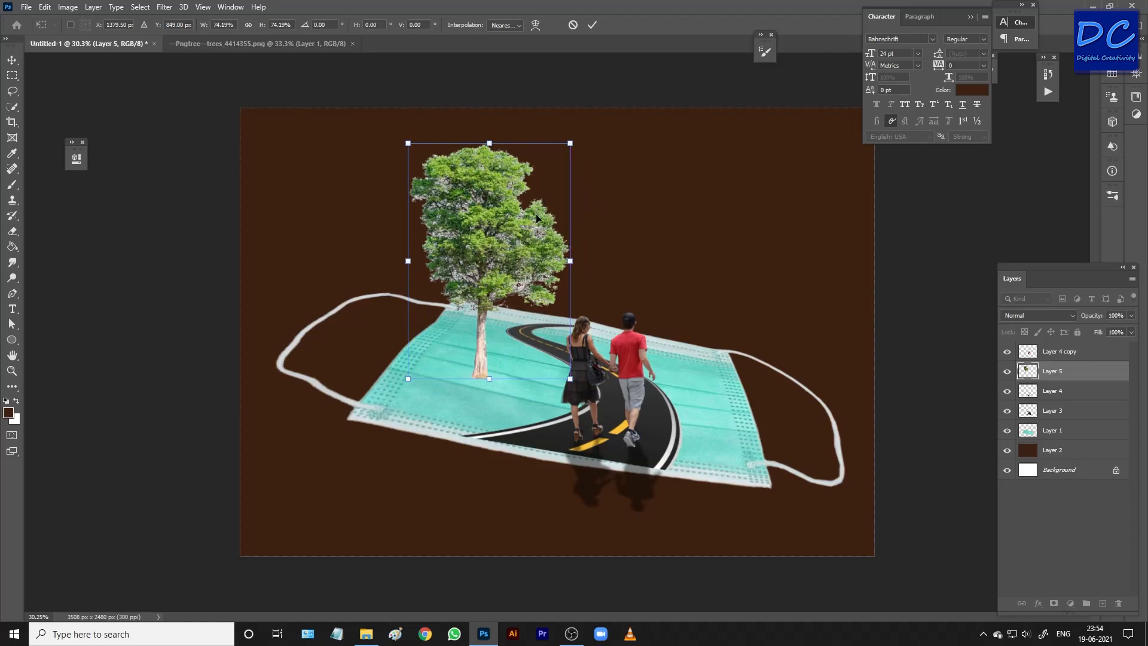
key(Return)
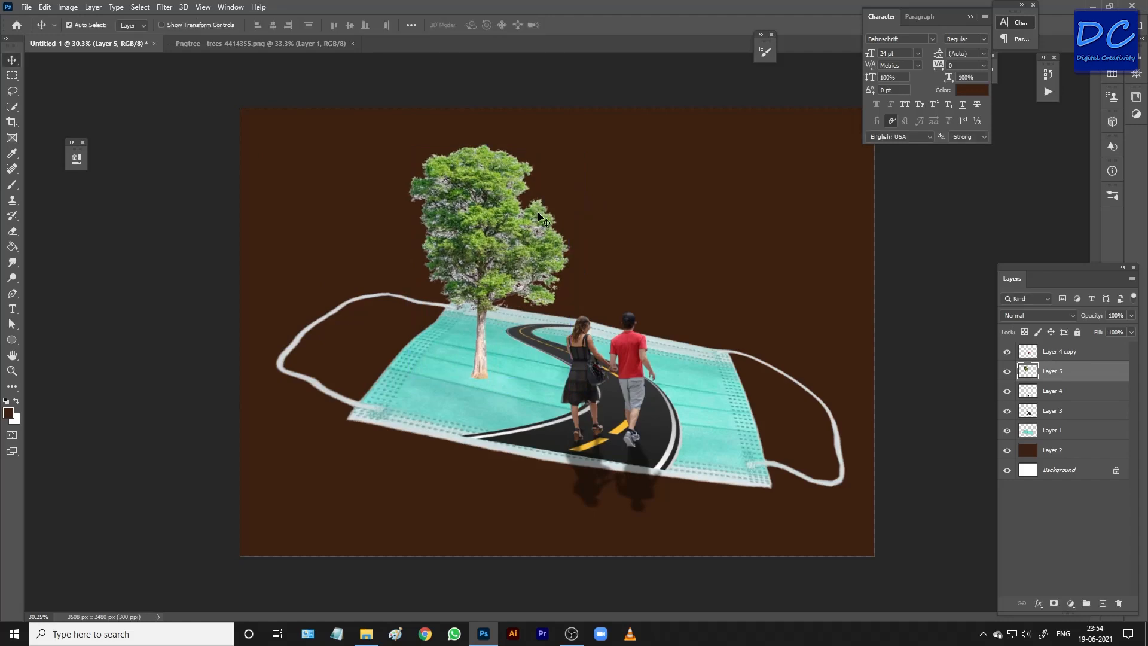
Bring the tree layer to the top of the layer stack and duplicate it.
scroll(524, 245, up, 3)
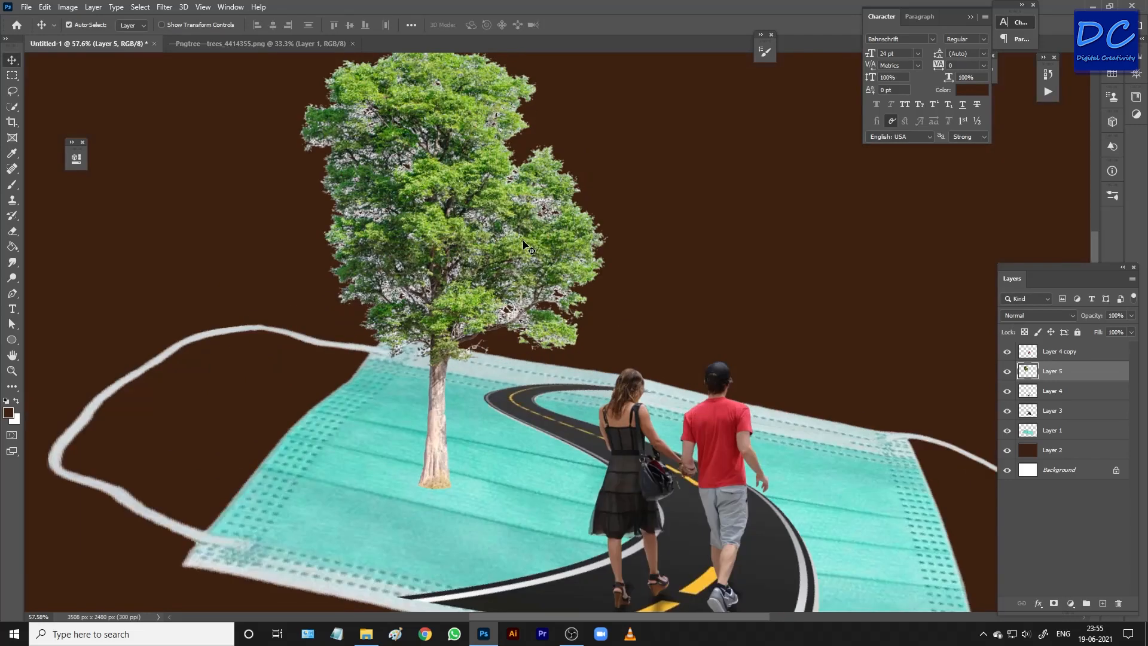
drag(1053, 374, 1052, 350)
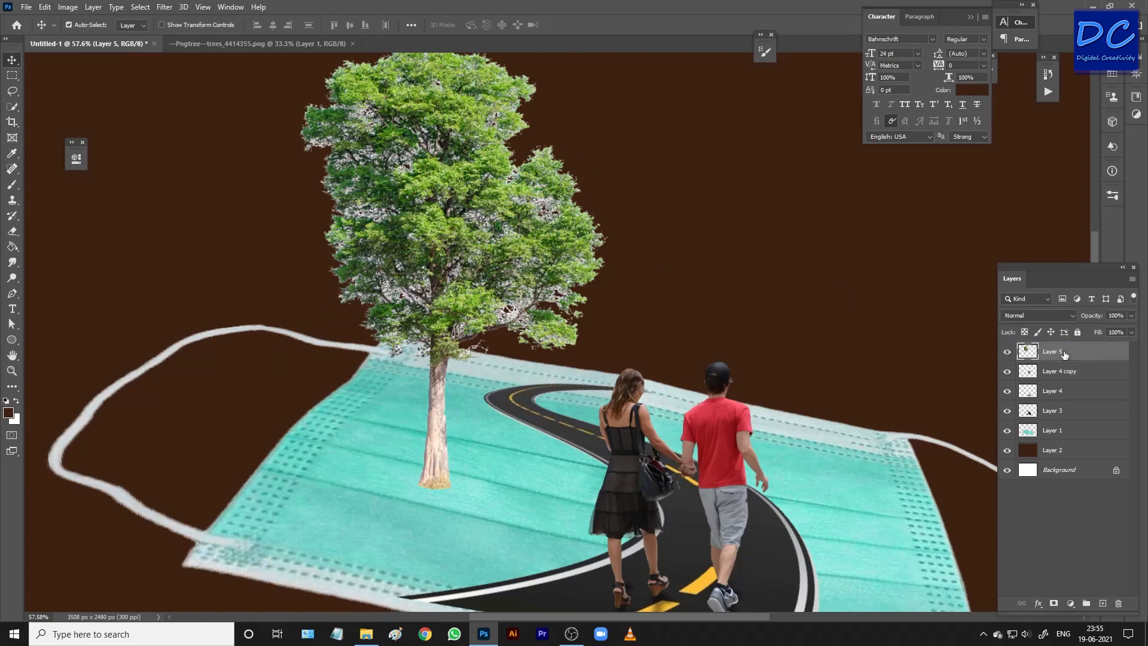
key(ctrl+j)
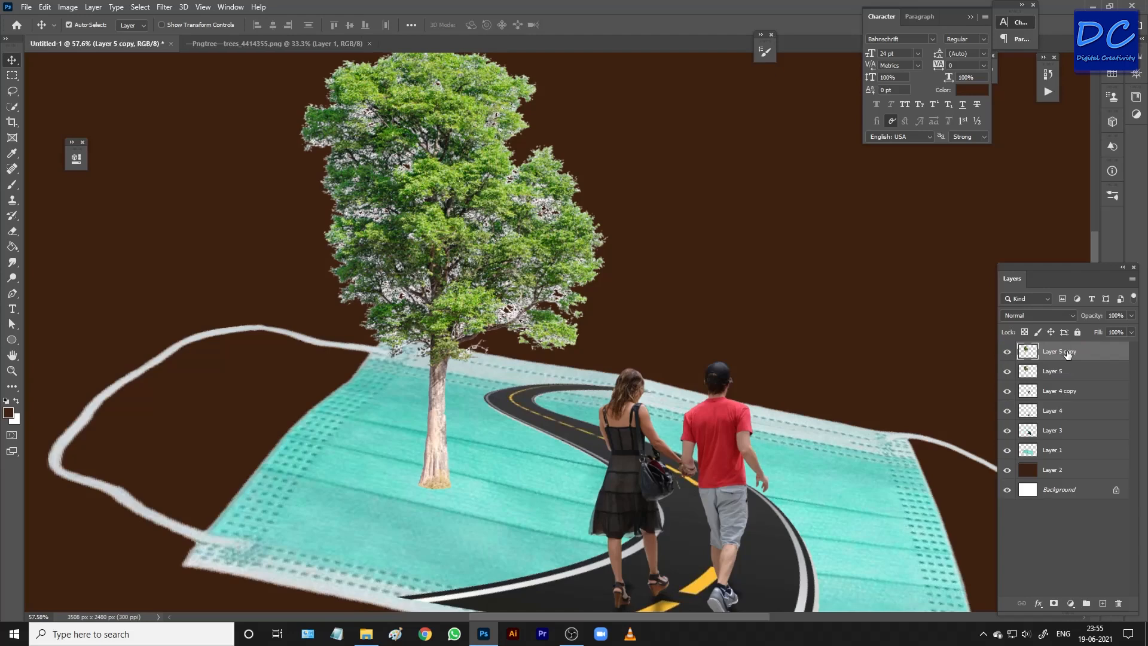
key(ctrl+t)
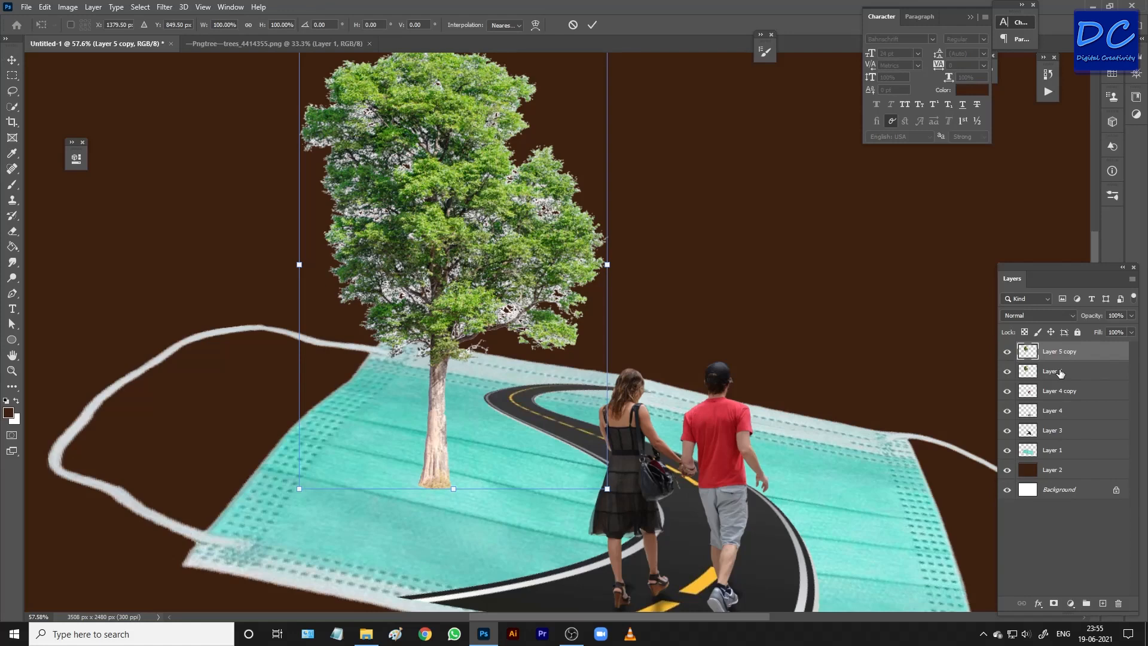
click(572, 24)
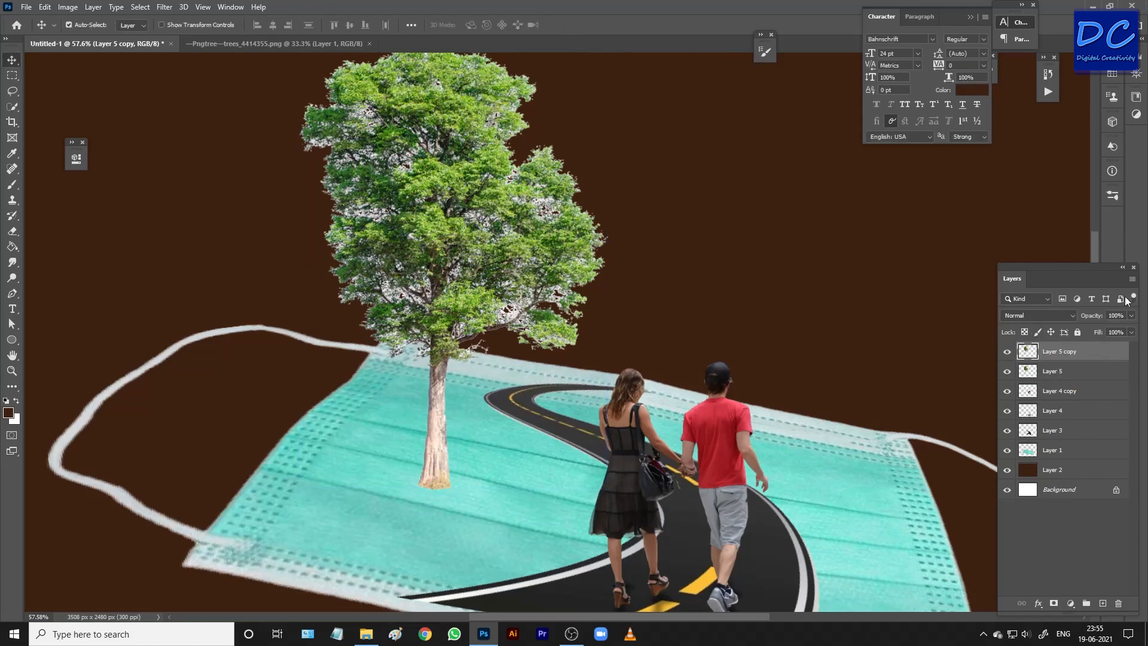
Flip the lower of the two tree layers vertically for use as the tree's shadow.
click(1065, 379)
key(ctrl+t)
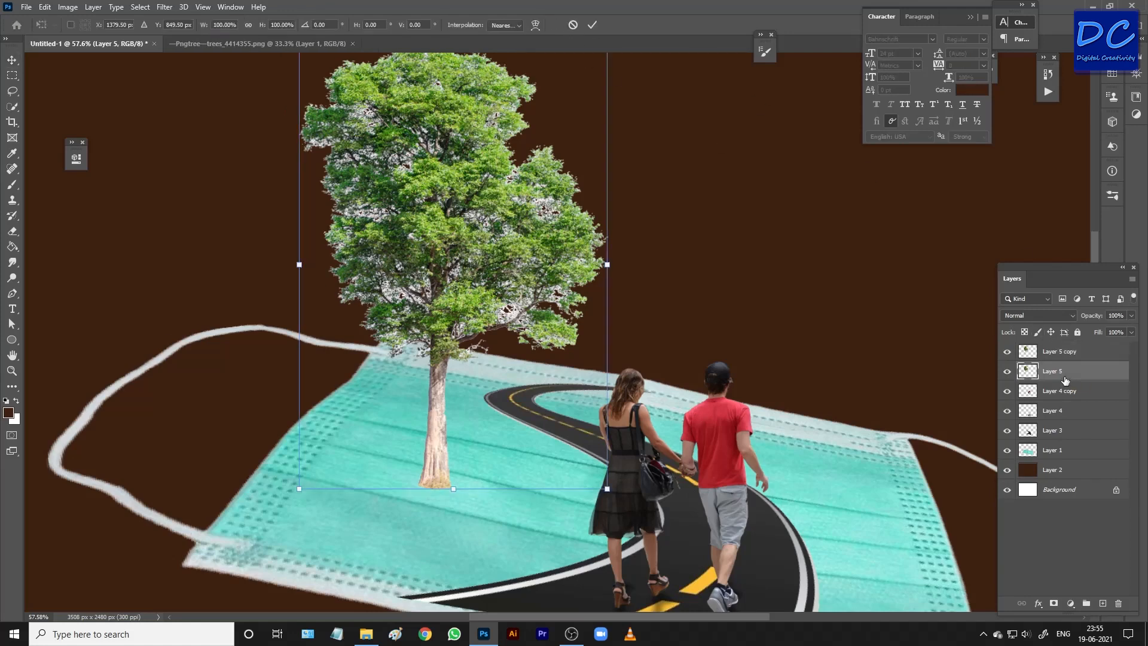
right_click(512, 279)
click(537, 489)
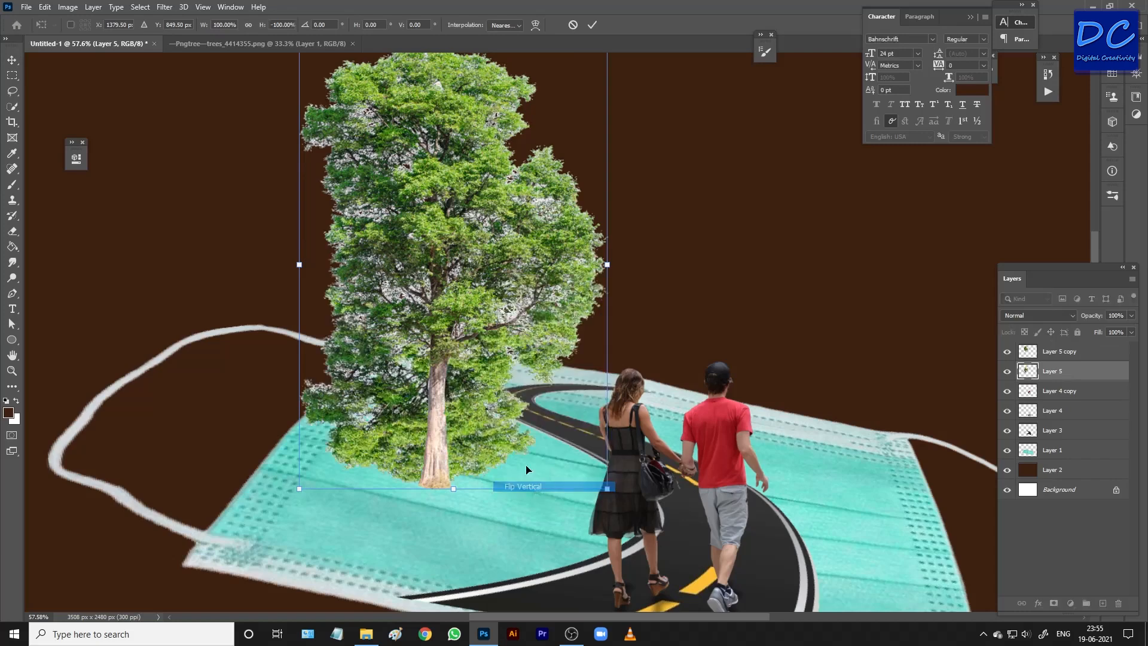
Place the flipped tree below the trunk, rotate it about -10°, shorten it to about 32% height and skew it about -13° horizontally.
scroll(526, 469, down, 5)
drag(519, 348, 518, 523)
drag(577, 547, 596, 538)
drag(515, 499, 537, 483)
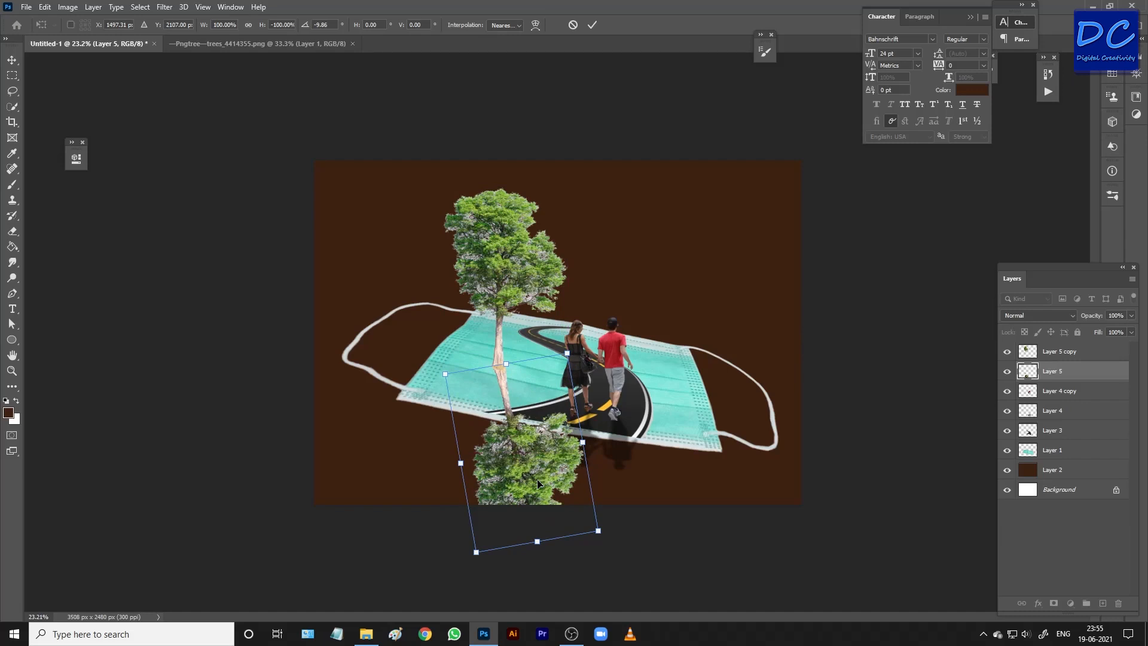
drag(536, 541, 501, 422)
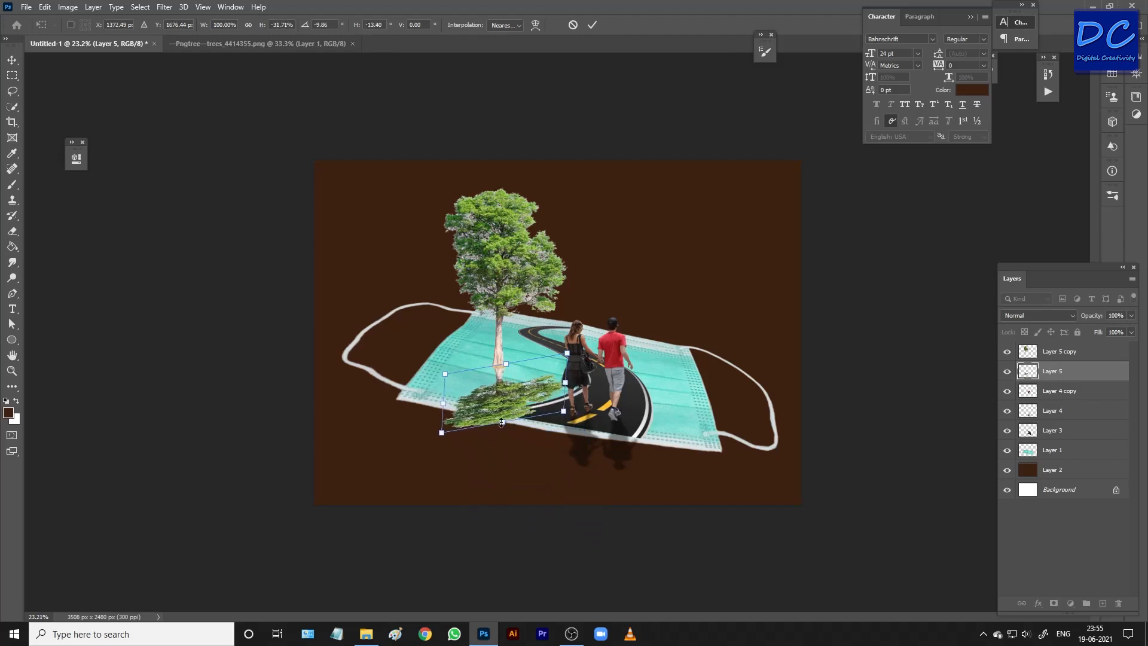
key(Return)
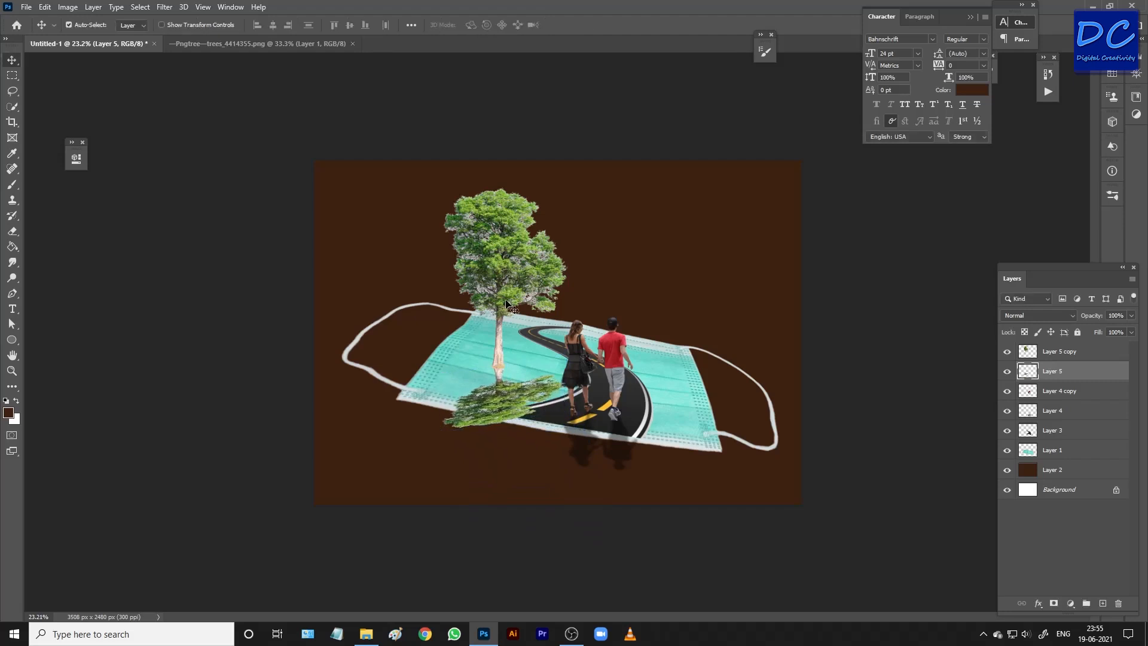
Turn the flipped tree solid black by lowering its lightness to the minimum with Hue/Saturation.
click(67, 6)
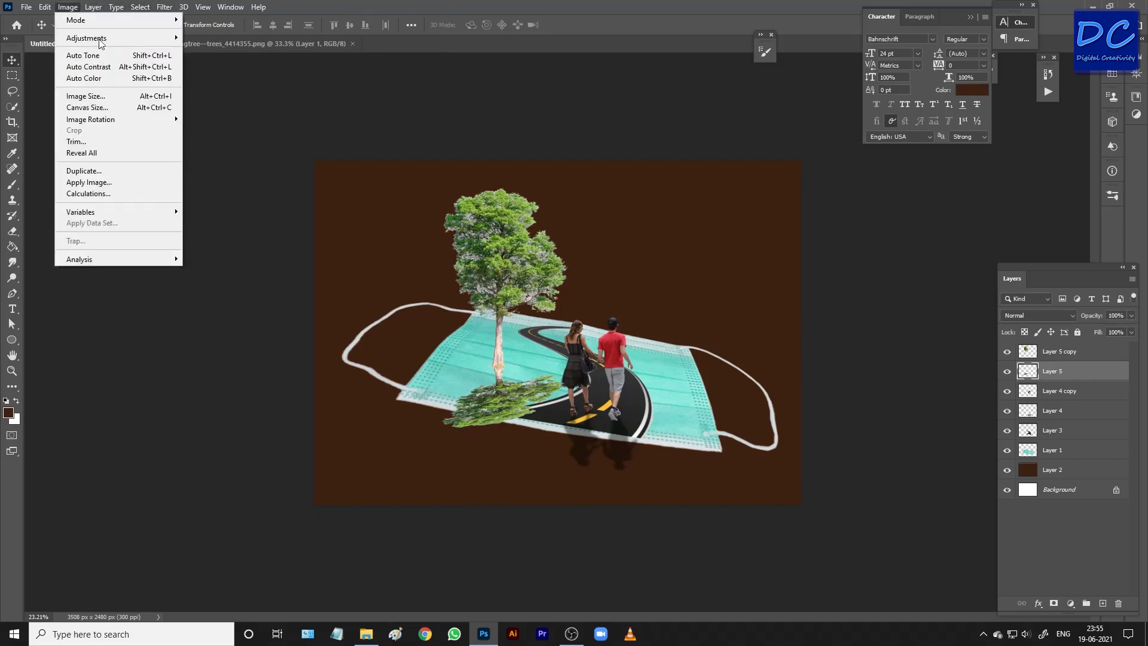
mouse_move(86, 38)
click(216, 101)
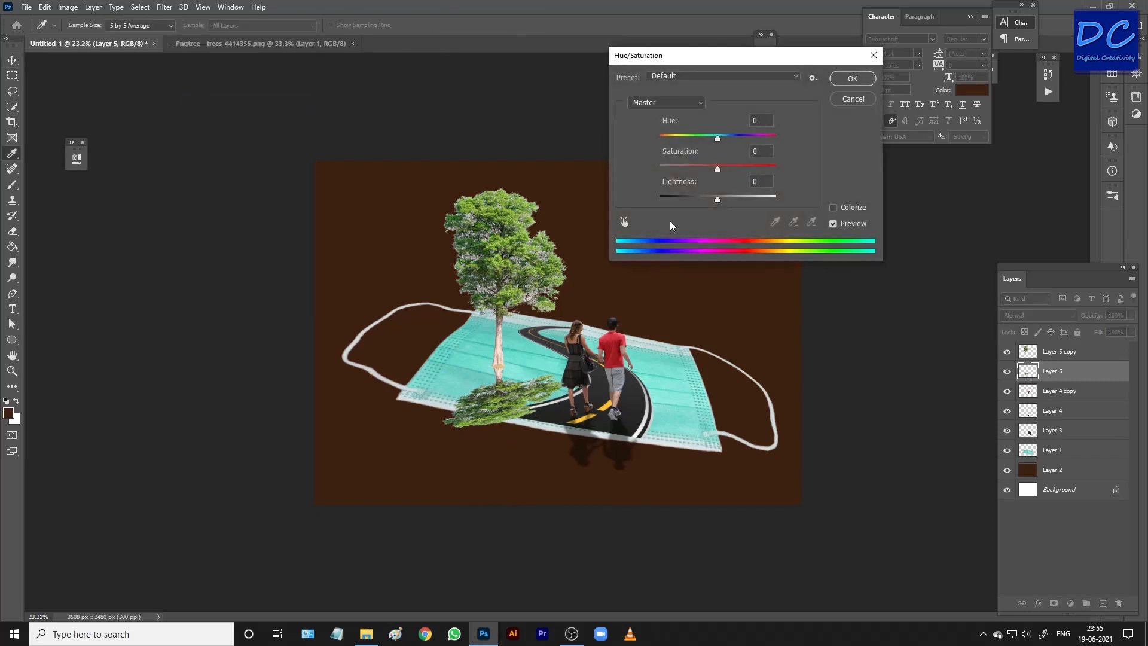
drag(717, 202, 598, 197)
click(851, 78)
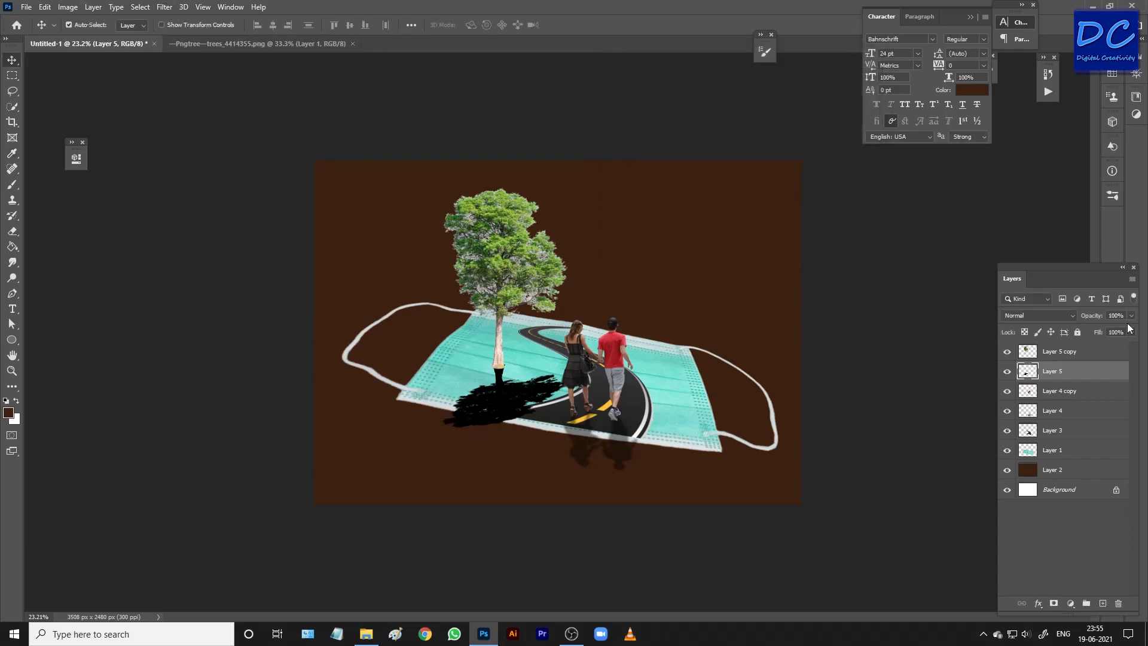
Reduce the opacity of the tree's shadow layer to 26%.
click(1130, 316)
drag(1127, 332, 1099, 332)
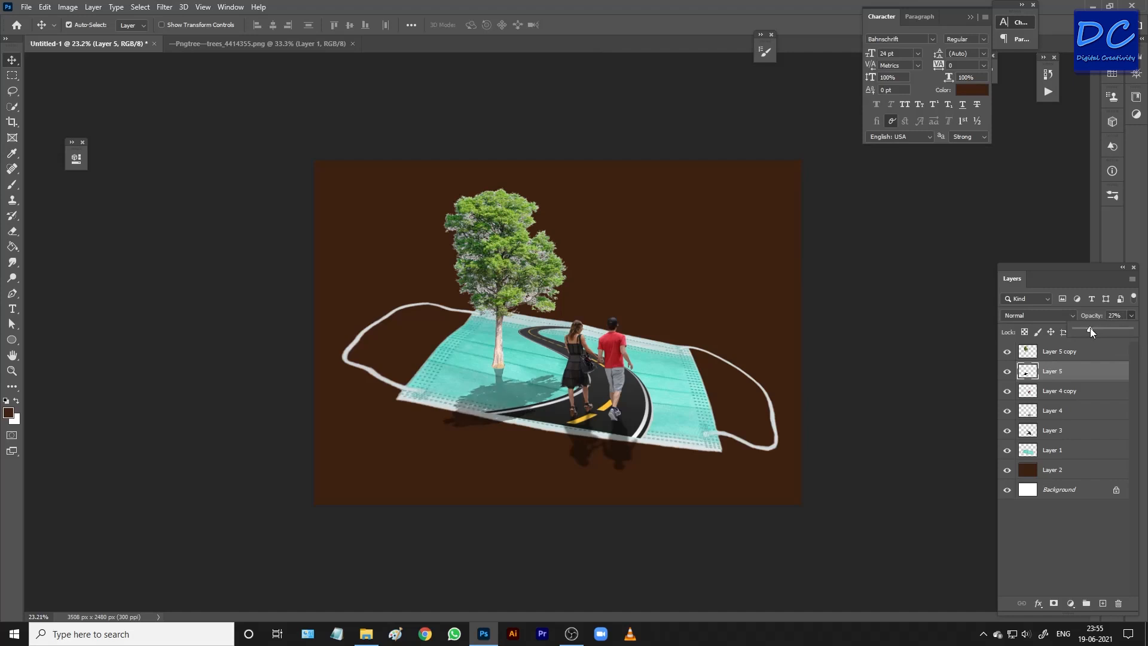
drag(1090, 328, 1089, 328)
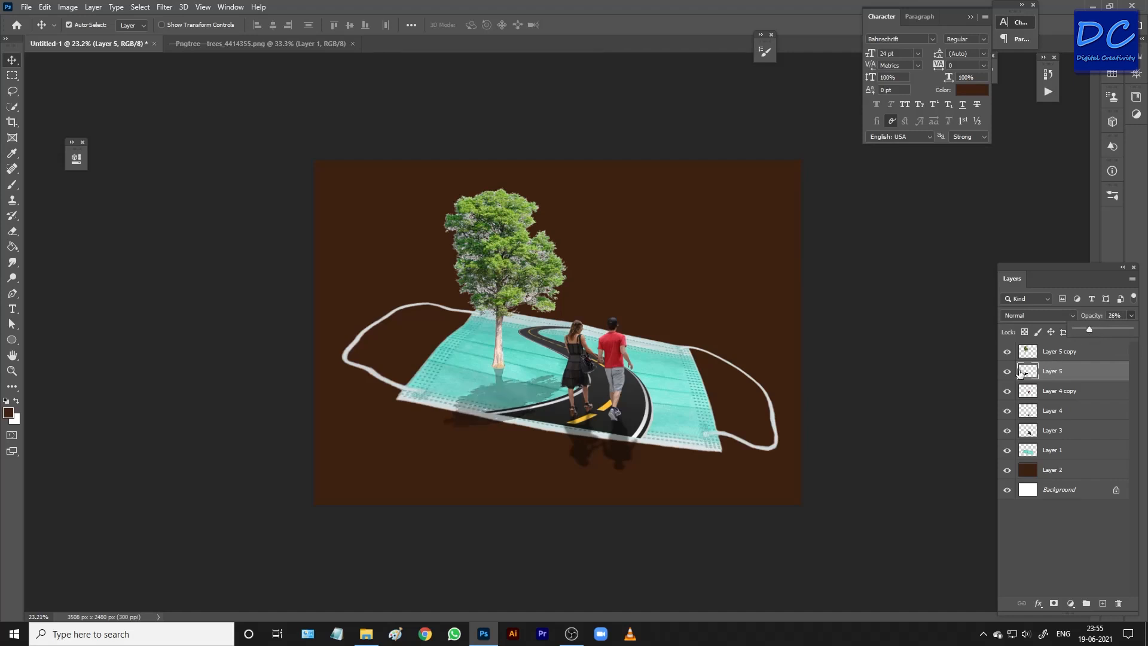
Soften the tree's shadow with a Gaussian Blur of 7.4 pixels radius, and select the upright tree's layer.
click(160, 7)
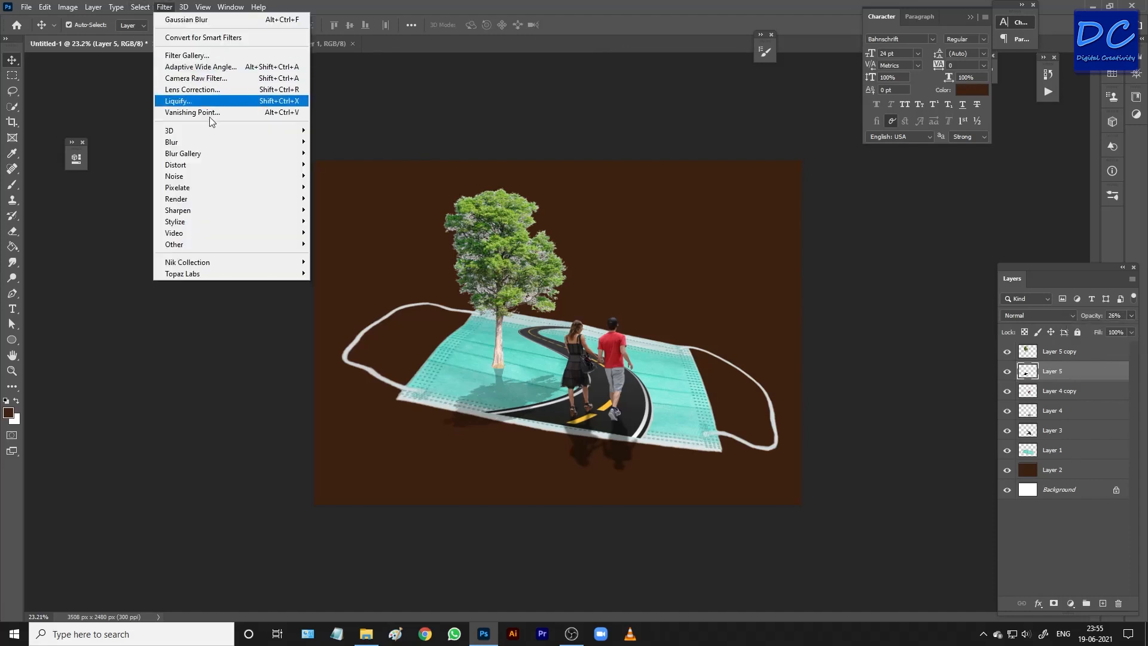
mouse_move(200, 144)
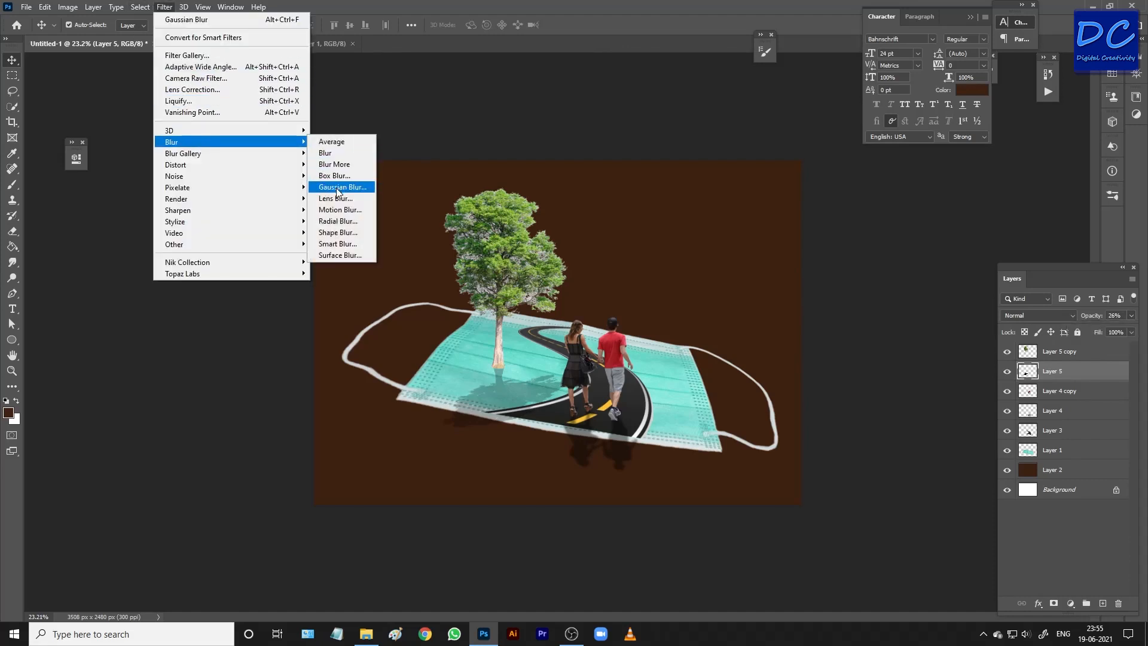
click(338, 189)
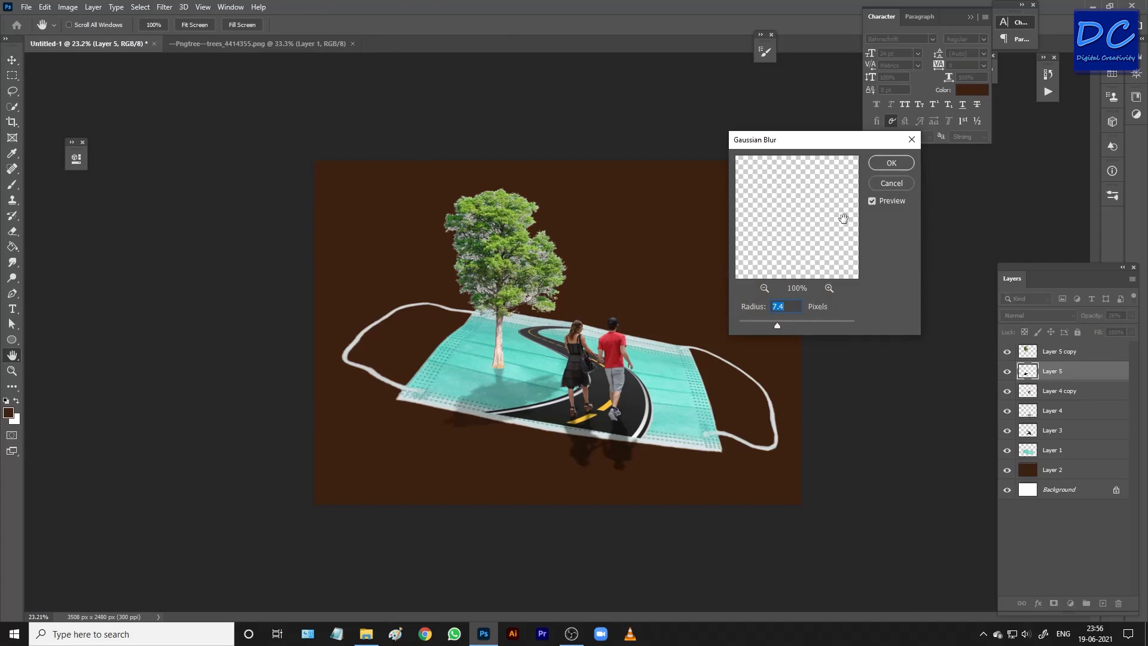
click(888, 163)
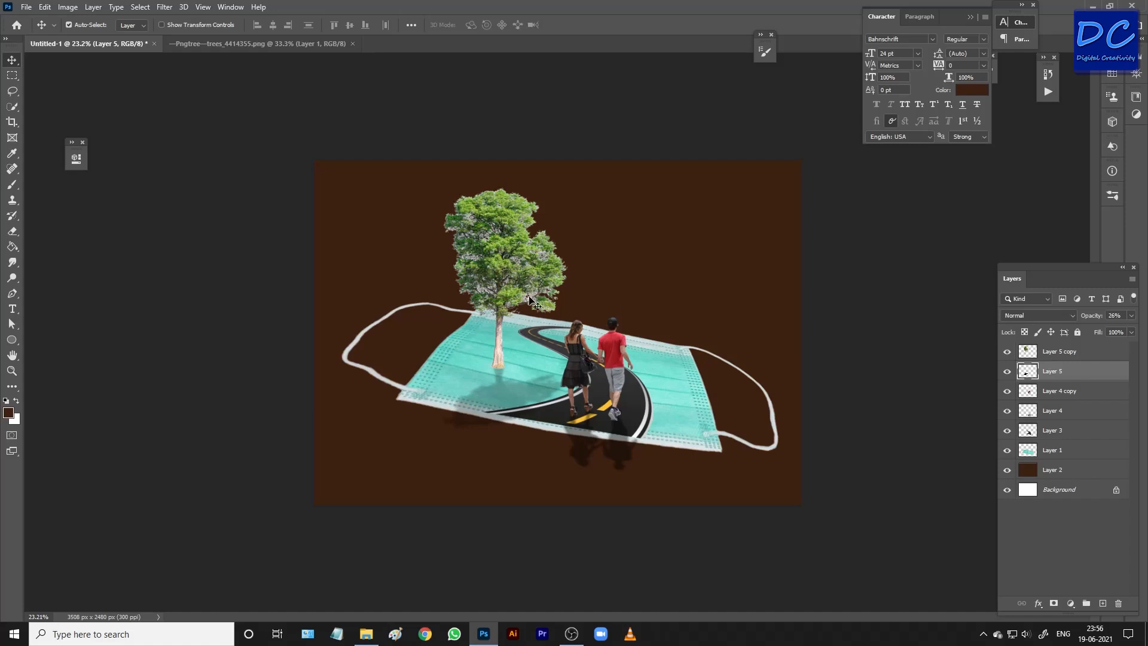
click(1046, 353)
scroll(511, 277, up, 3)
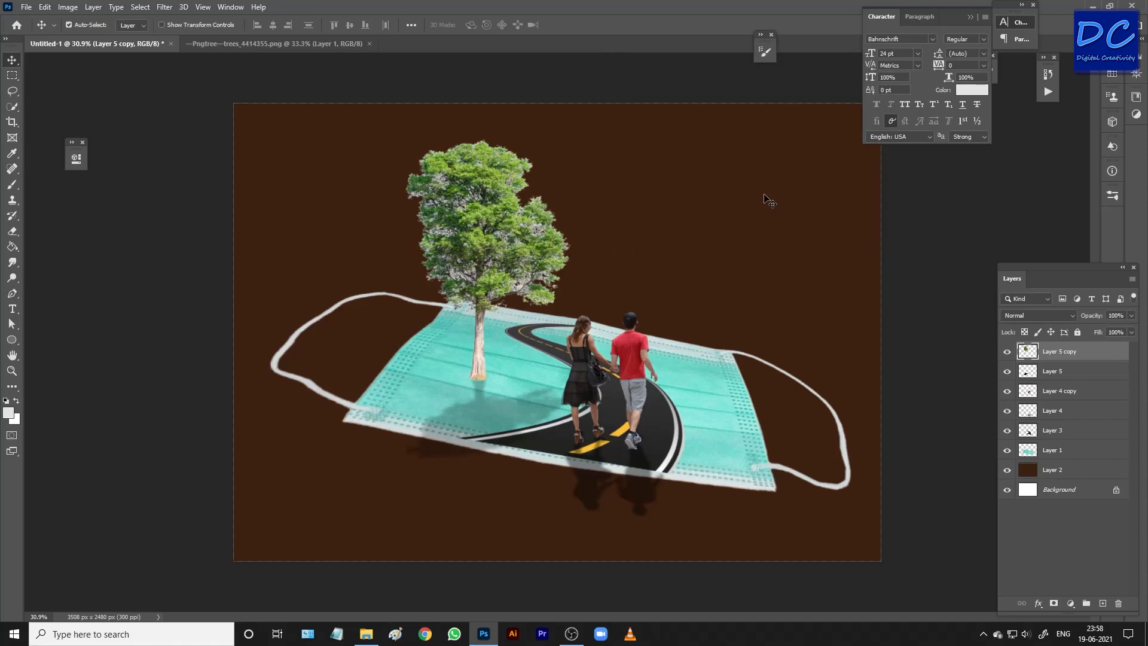
Start saving a copy of the composition in JPEG format.
key(ctrl)
key(ctrl+shift+s)
click(165, 281)
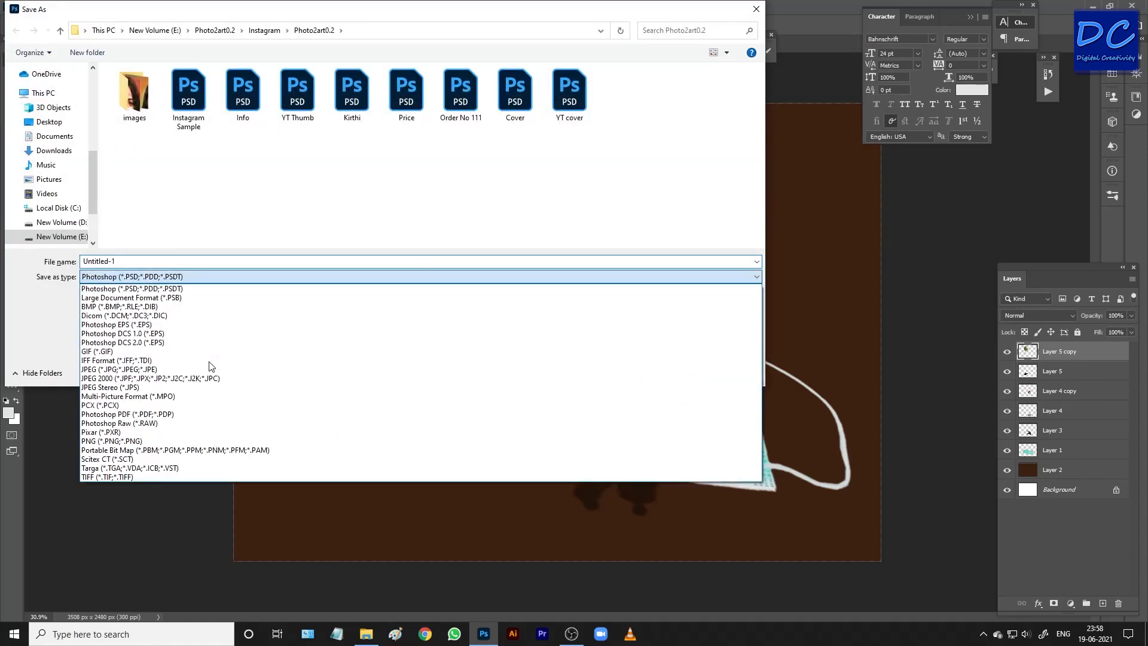
click(177, 371)
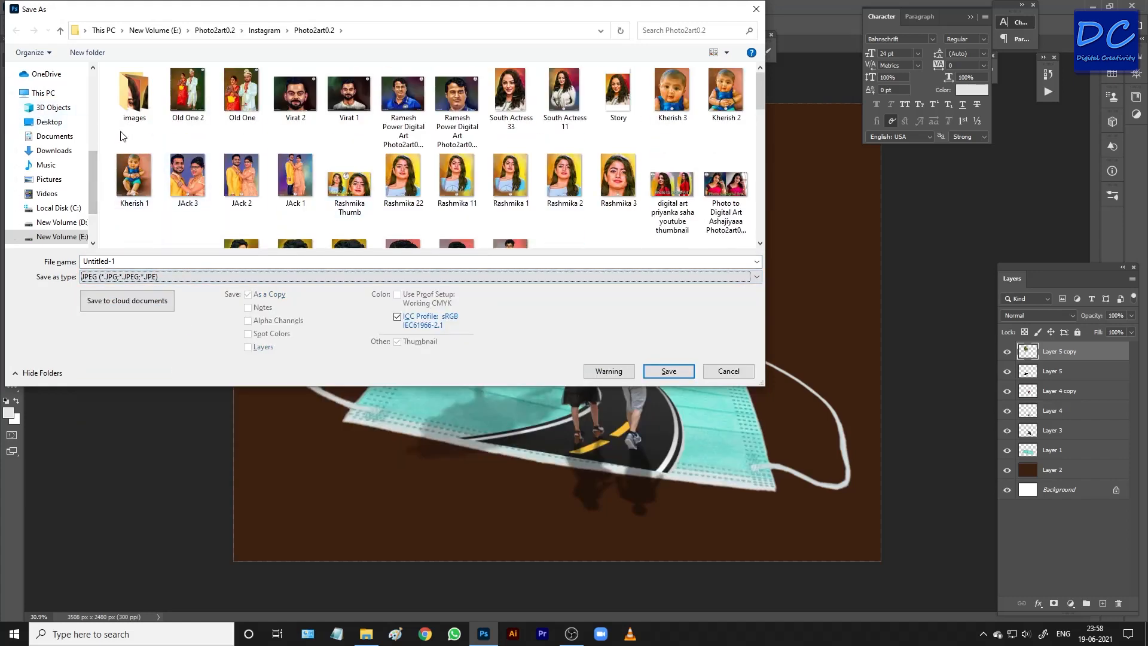
Choose the Video MAking folder inside Photo2art0.2 > Digital Creativity as the save location.
click(223, 32)
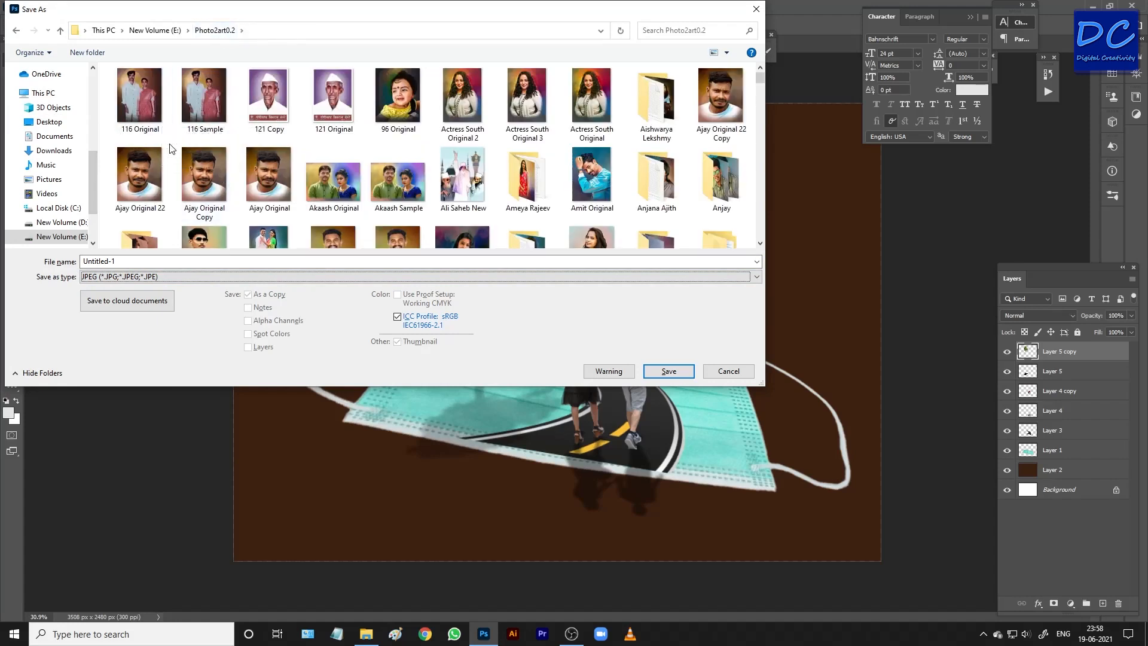
scroll(180, 146, down, 5)
double_click(149, 116)
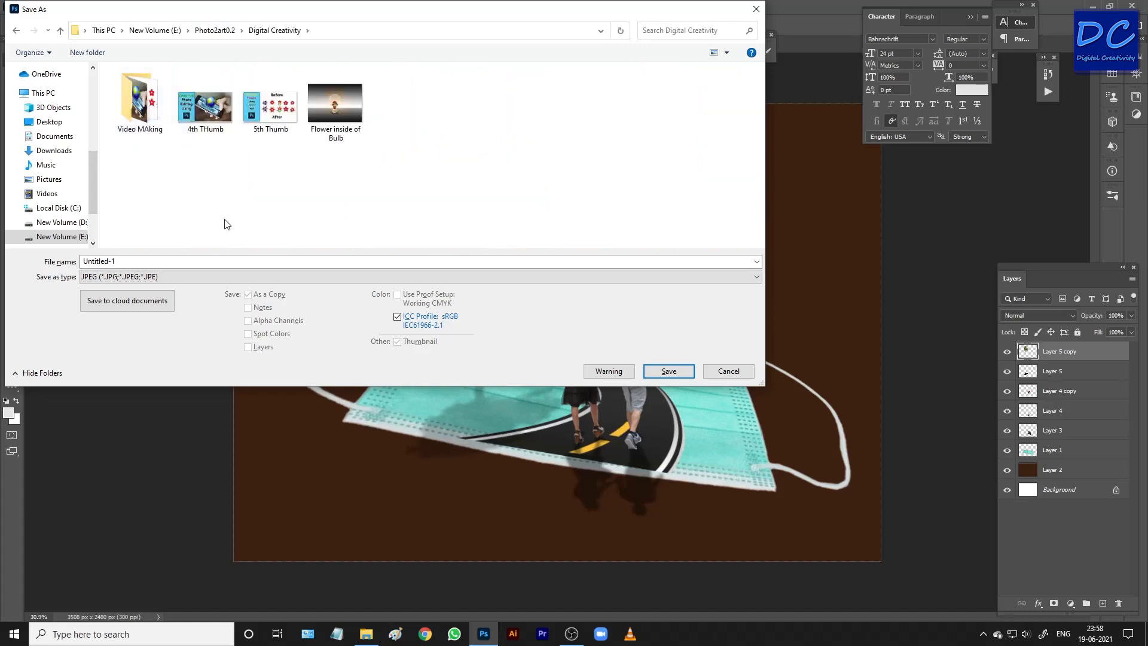
click(138, 261)
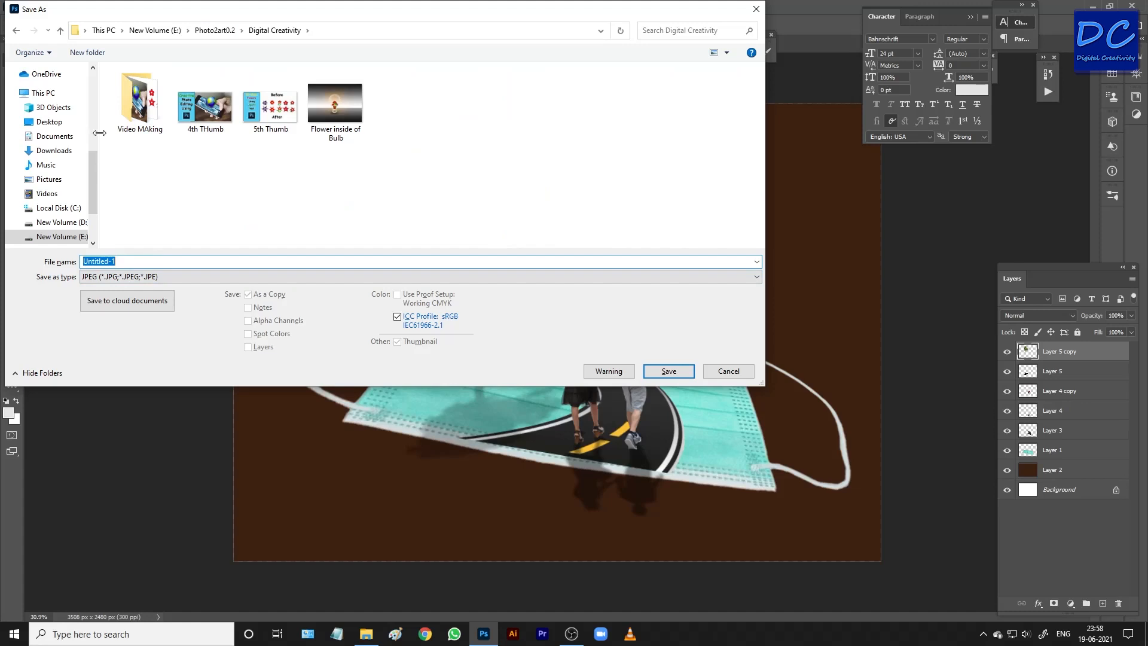
double_click(145, 117)
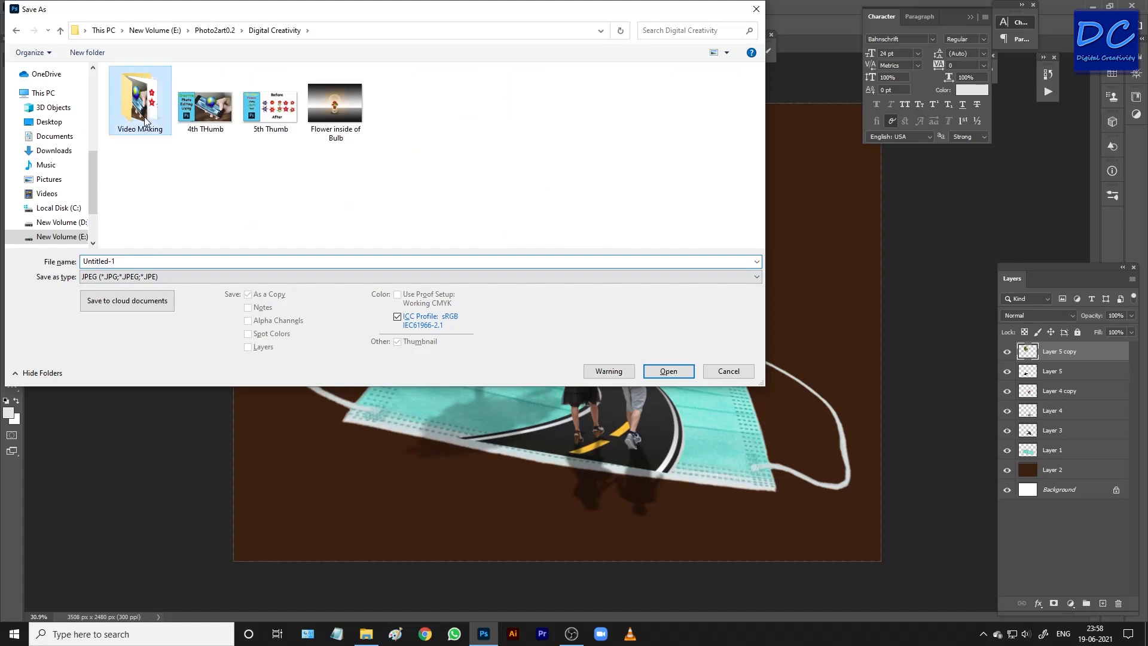
Name the JPEG file "8th TUtorial".
click(158, 260)
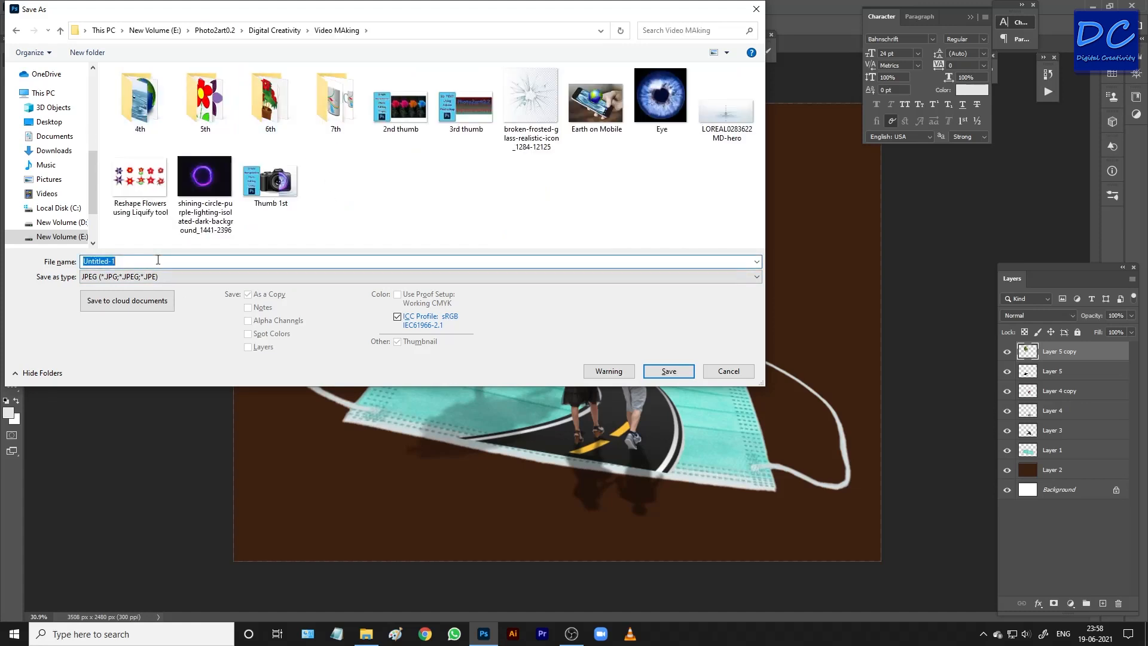
text(*)
text(8th)
text( TUtorial)
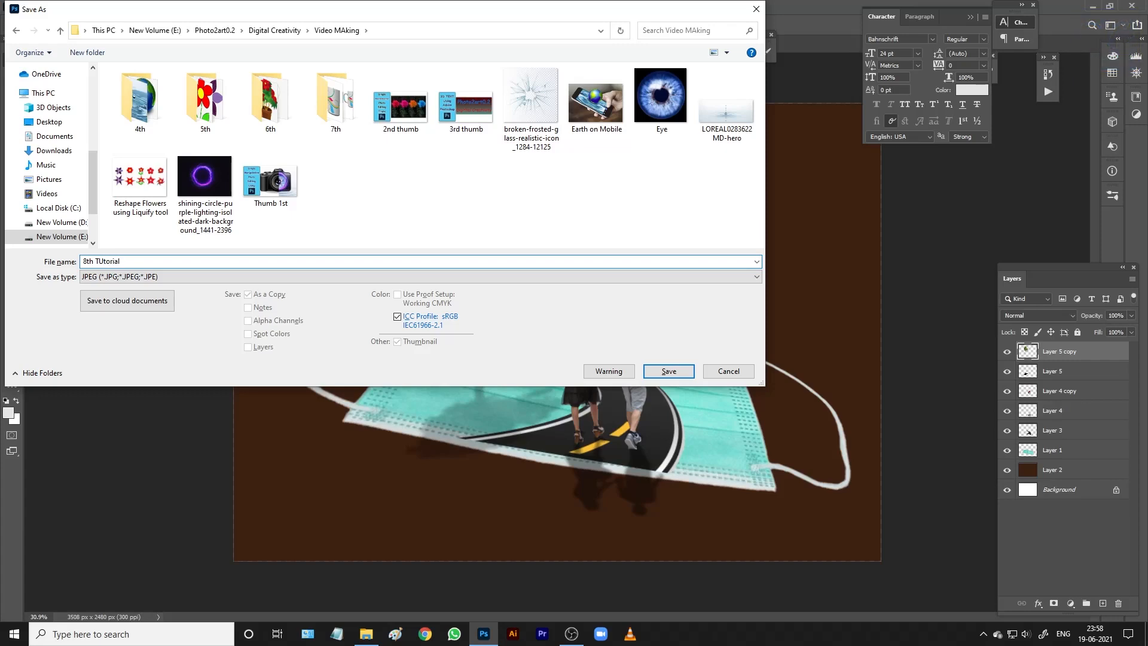